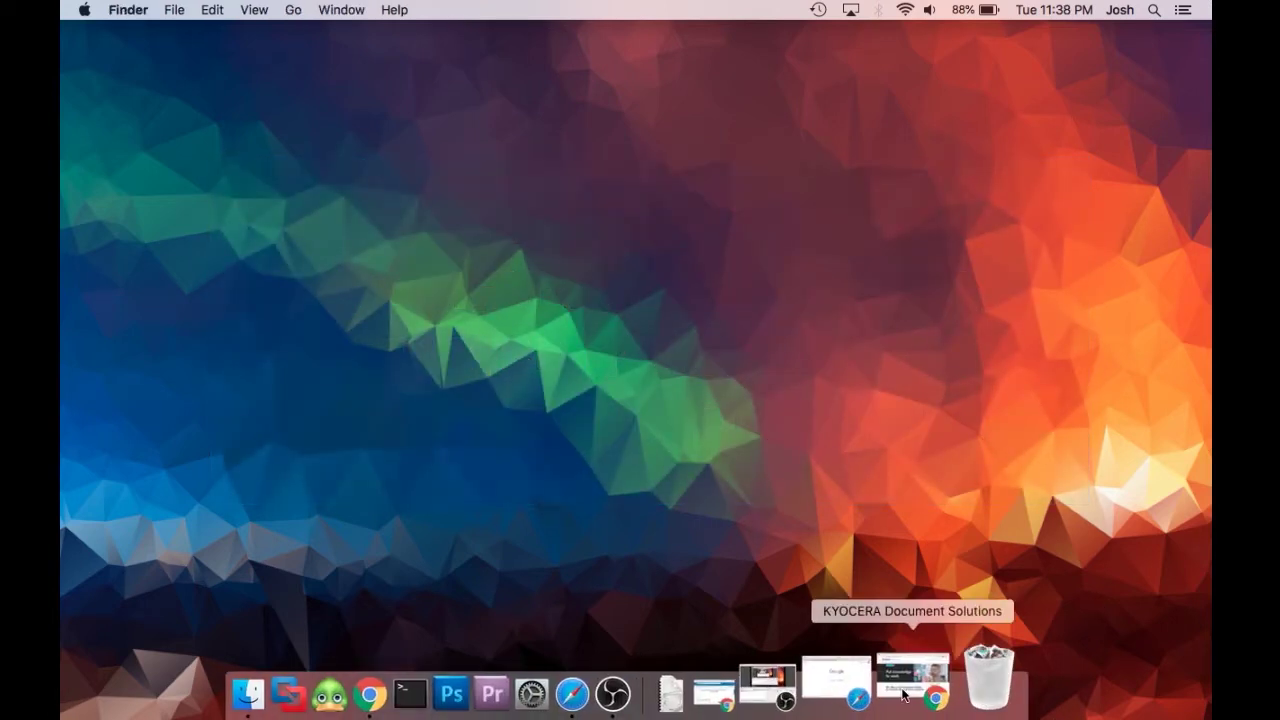
Return to the Kyocera site and reach the US Download Center via Support & Download.
{"action": "left_click", "coordinate": [905, 690]}
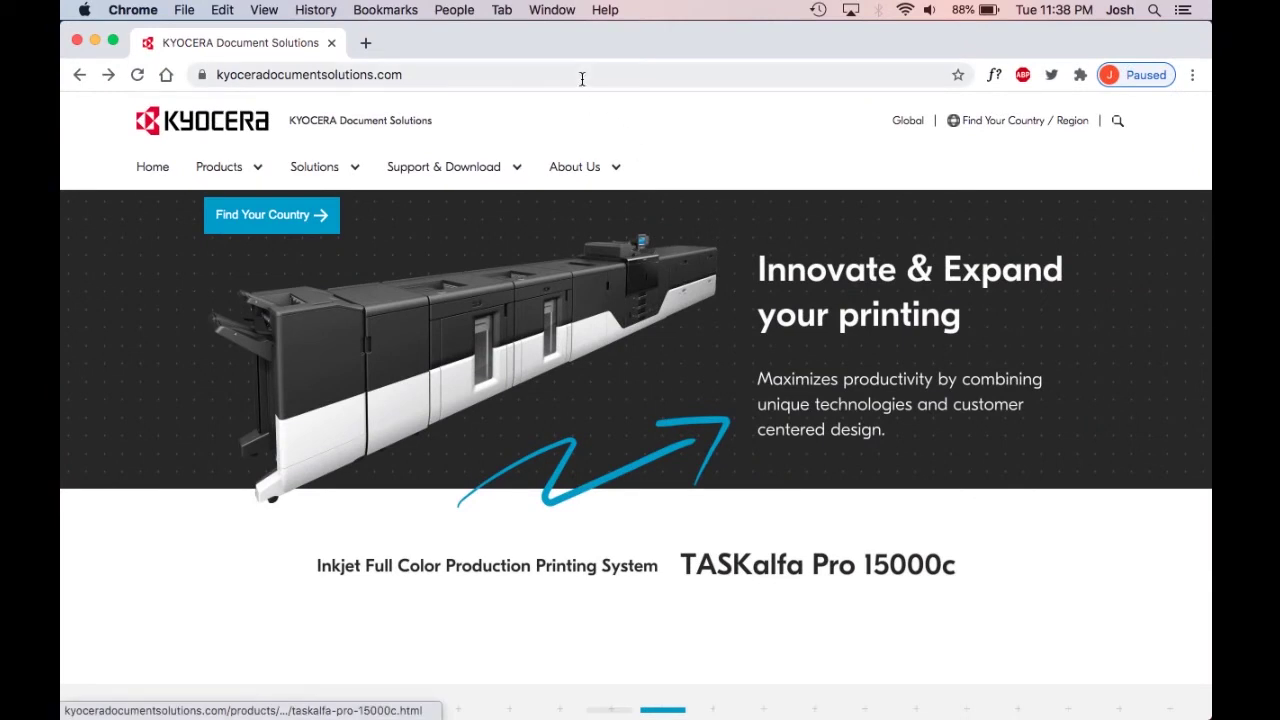
{"action": "left_click", "coordinate": [578, 73]}
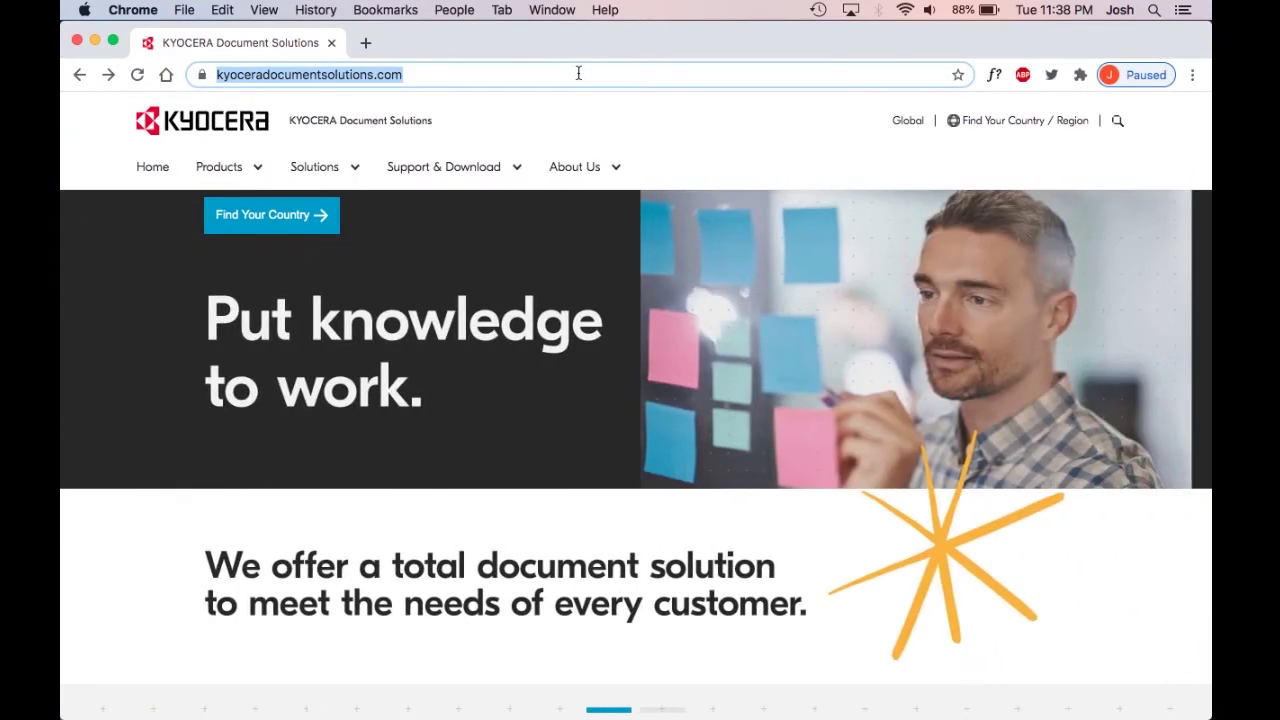
{"action": "left_click", "coordinate": [457, 176]}
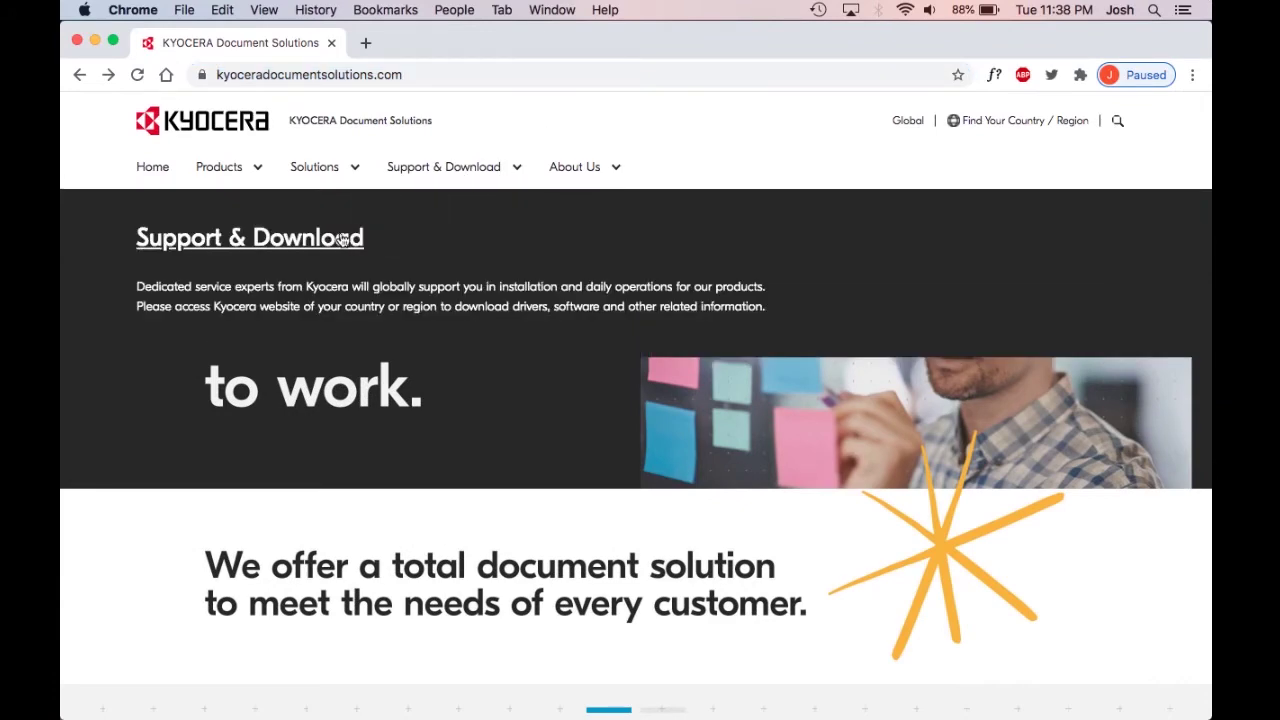
{"action": "left_click", "coordinate": [338, 241]}
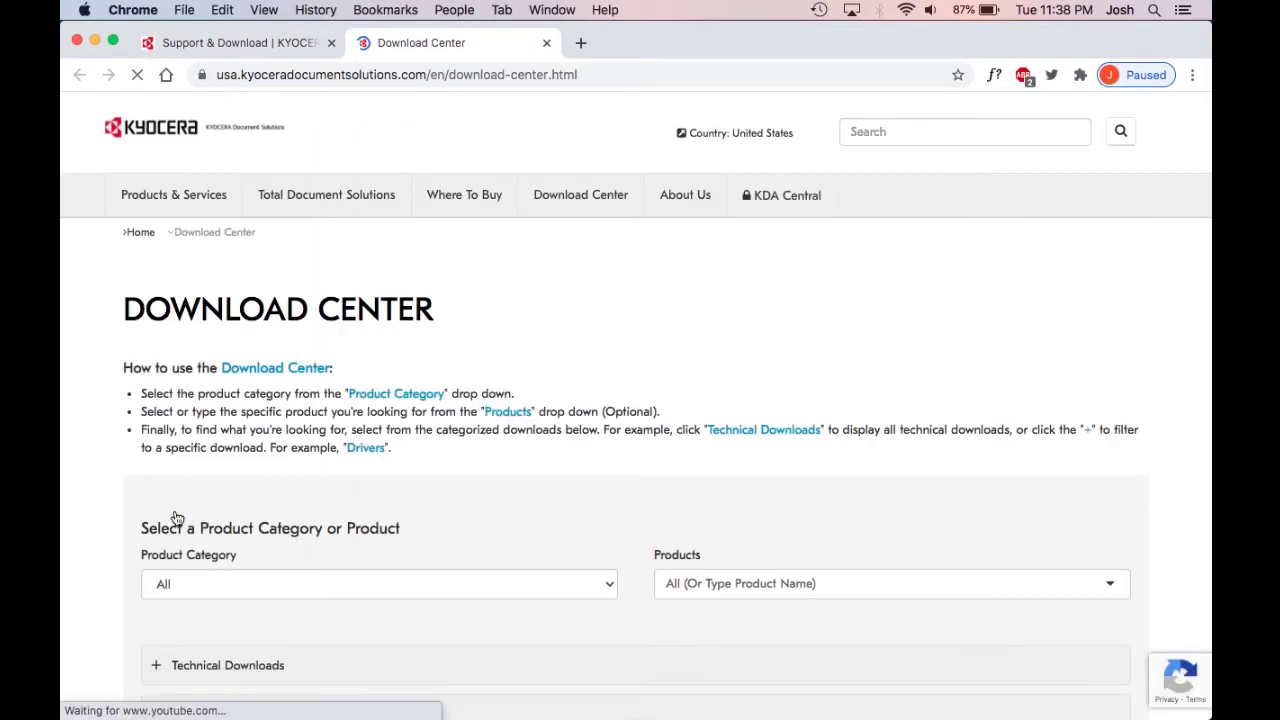
Keep Product Category on All and select TASKalfa 3252ci as the product, searching 3252.
{"action": "scroll", "coordinate": [110, 500], "scroll_direction": "down", "scroll_amount": 3}
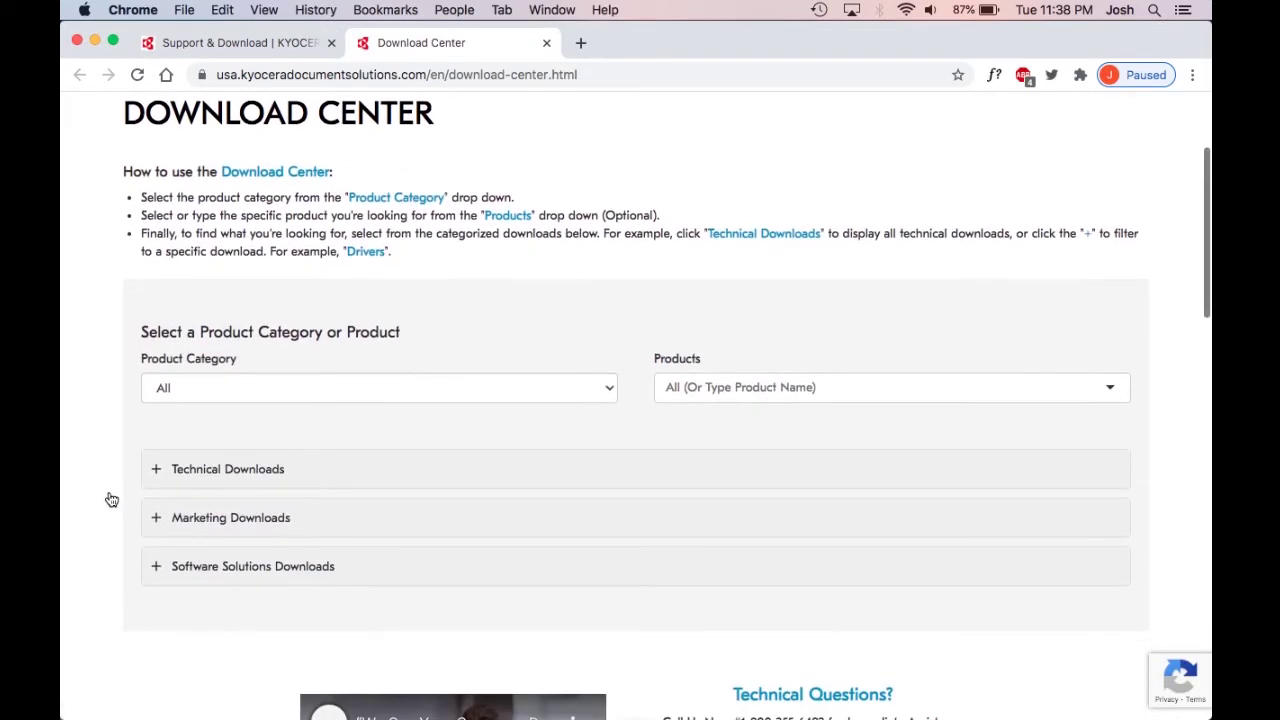
{"action": "left_click", "coordinate": [222, 391]}
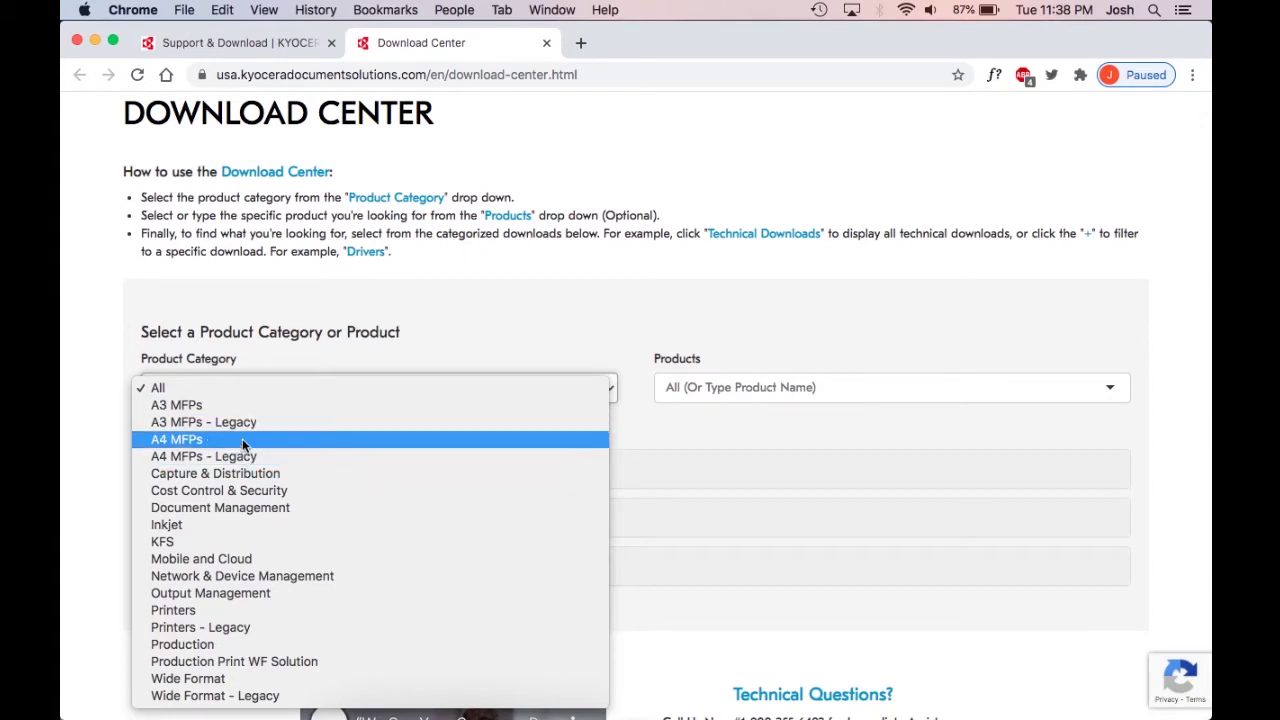
{"action": "left_click", "coordinate": [241, 390]}
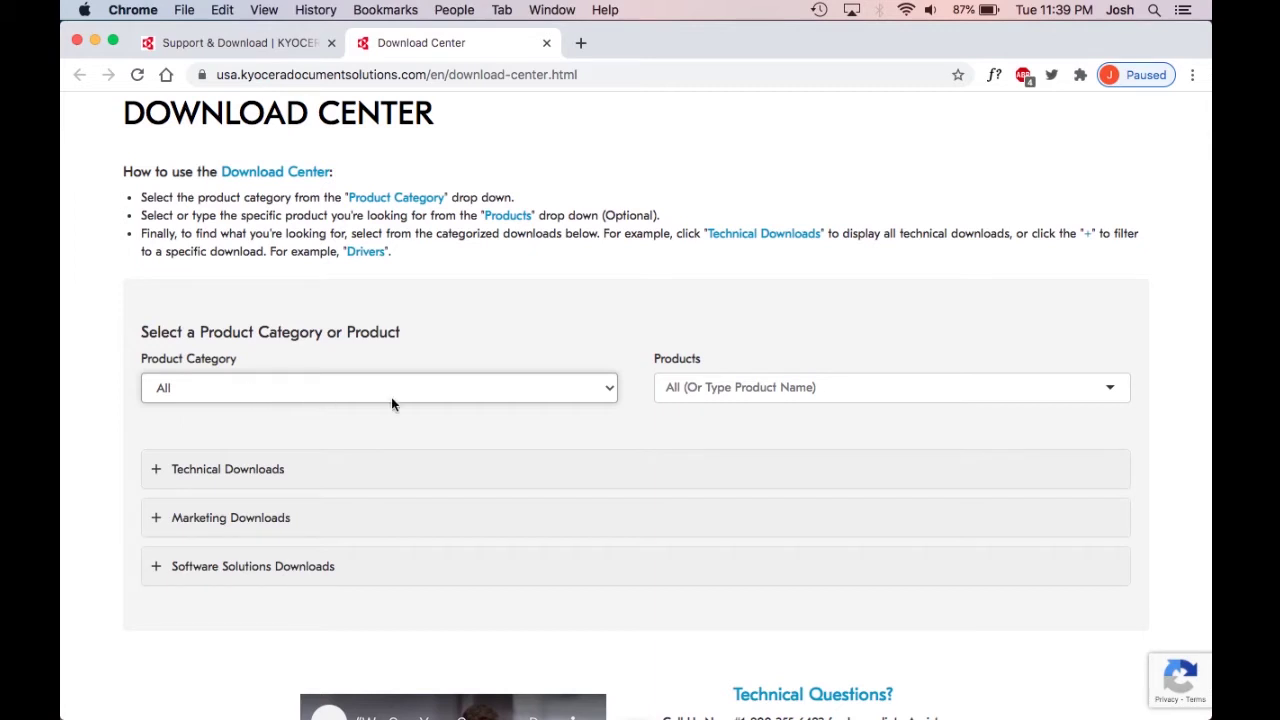
{"action": "left_click", "coordinate": [731, 394]}
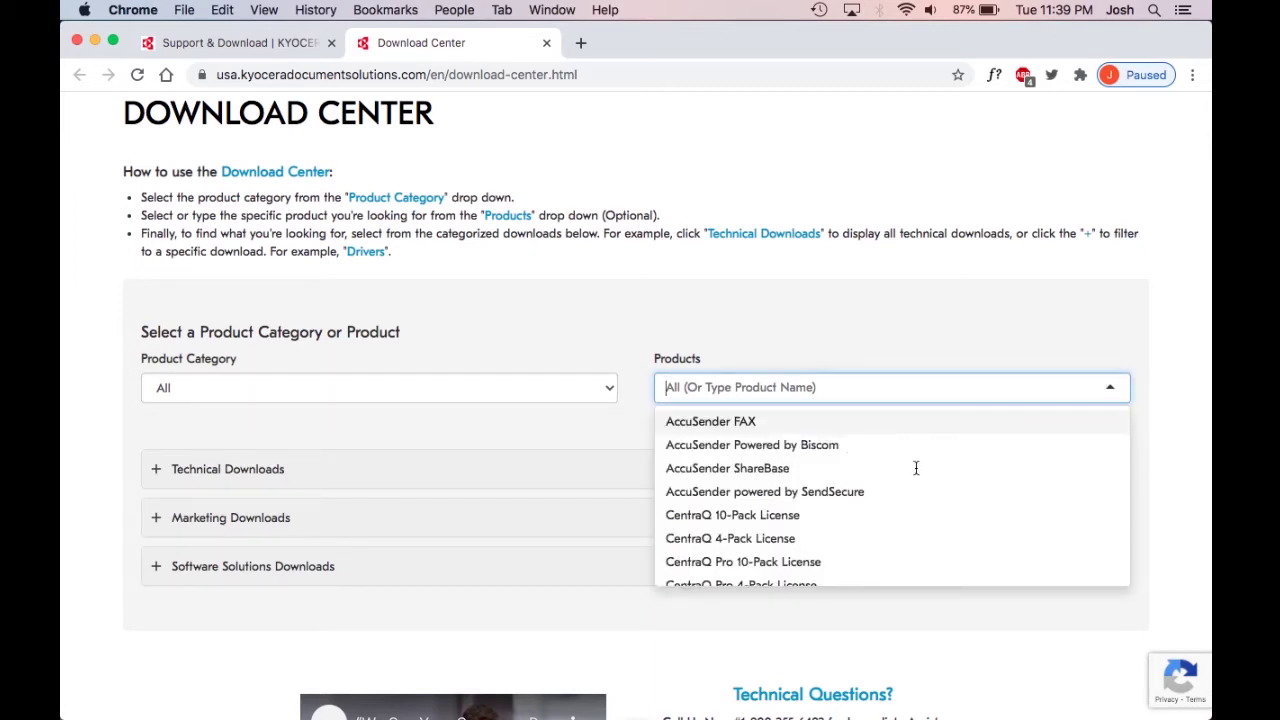
{"action": "scroll", "coordinate": [890, 468], "scroll_direction": "down", "scroll_amount": 3}
{"action": "scroll", "coordinate": [900, 468], "scroll_direction": "down", "scroll_amount": 3}
{"action": "scroll", "coordinate": [910, 468], "scroll_direction": "down", "scroll_amount": 2}
{"action": "scroll", "coordinate": [916, 468], "scroll_direction": "down", "scroll_amount": 3}
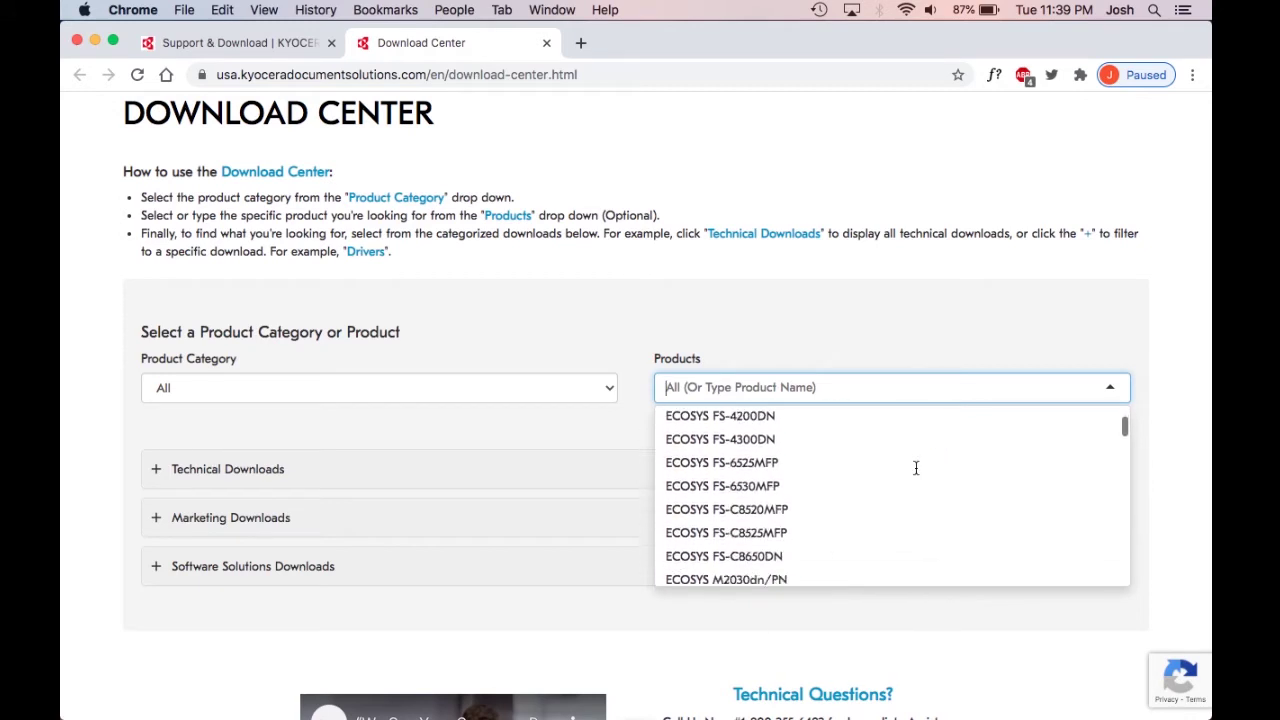
{"action": "scroll", "coordinate": [916, 468], "scroll_direction": "down", "scroll_amount": 3}
{"action": "type", "text": "3"}
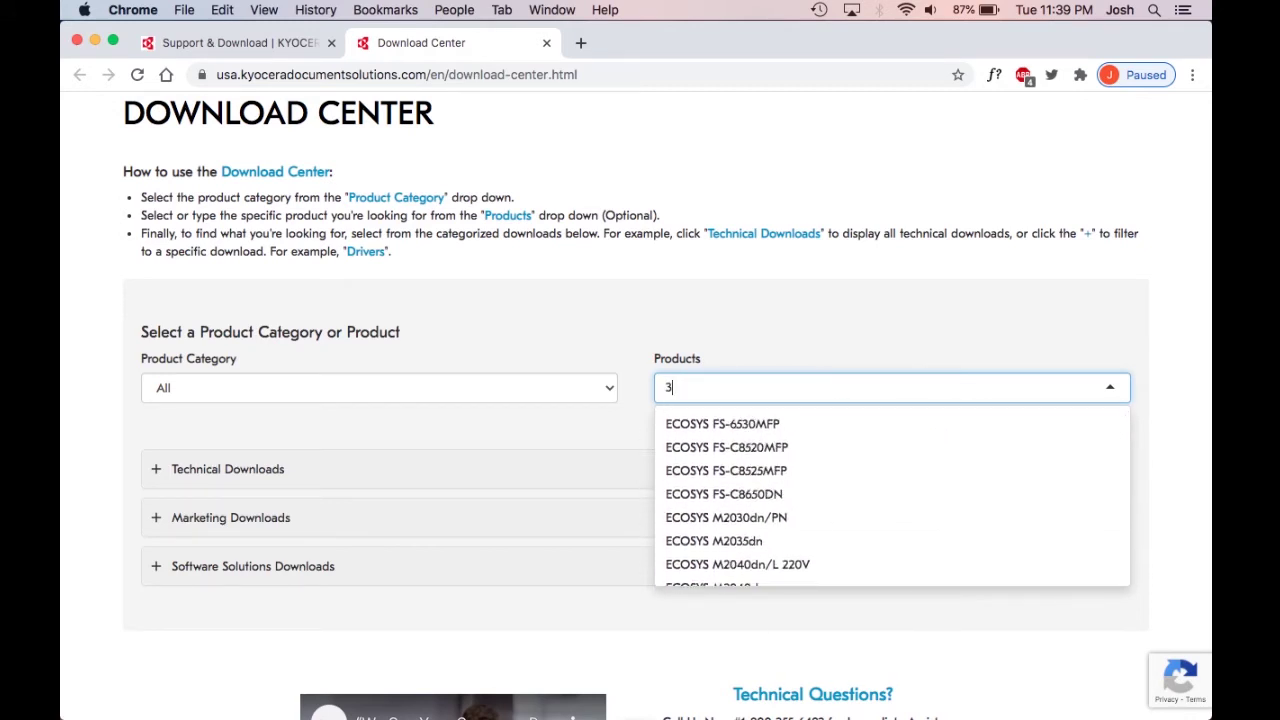
{"action": "type", "text": "25"}
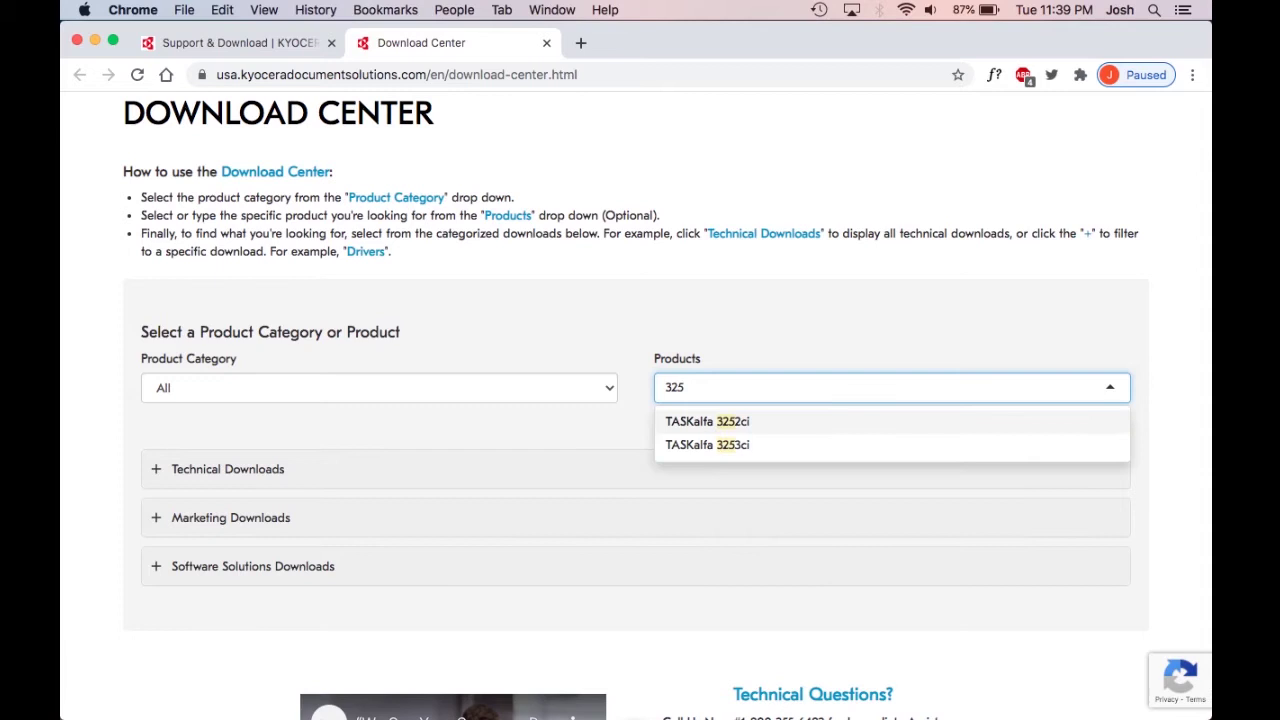
{"action": "type", "text": "2"}
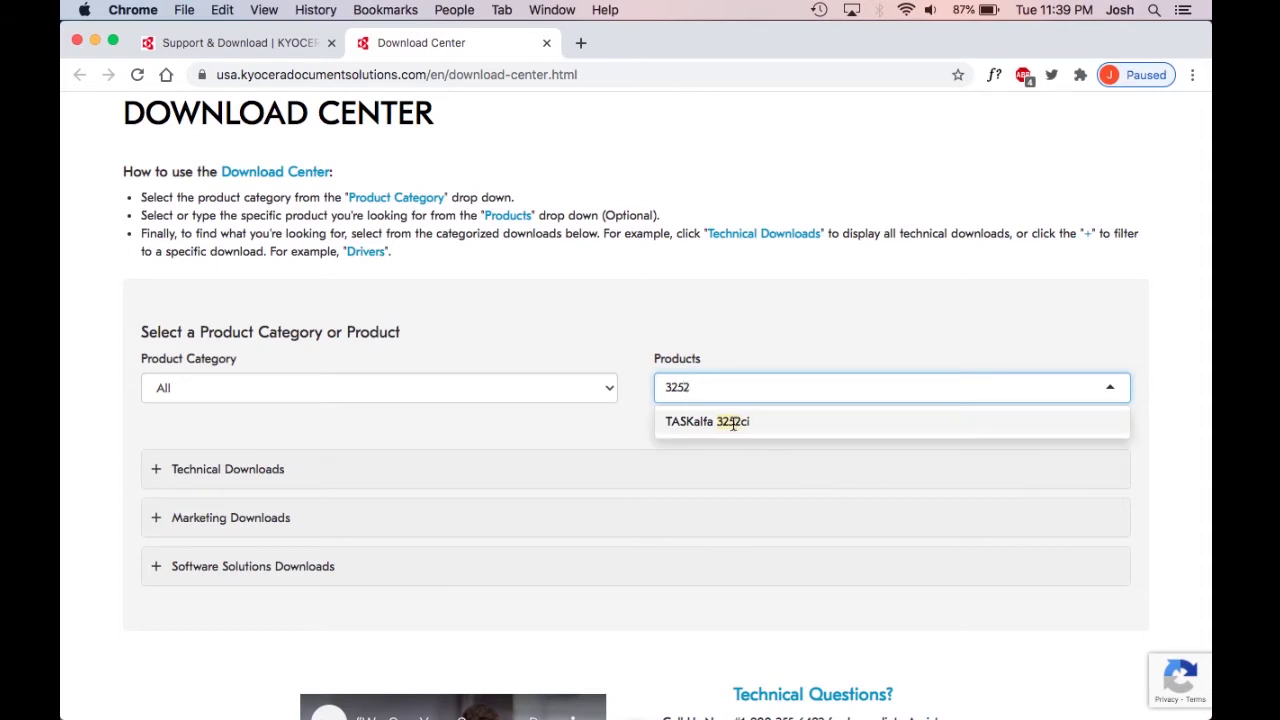
{"action": "left_click", "coordinate": [733, 423]}
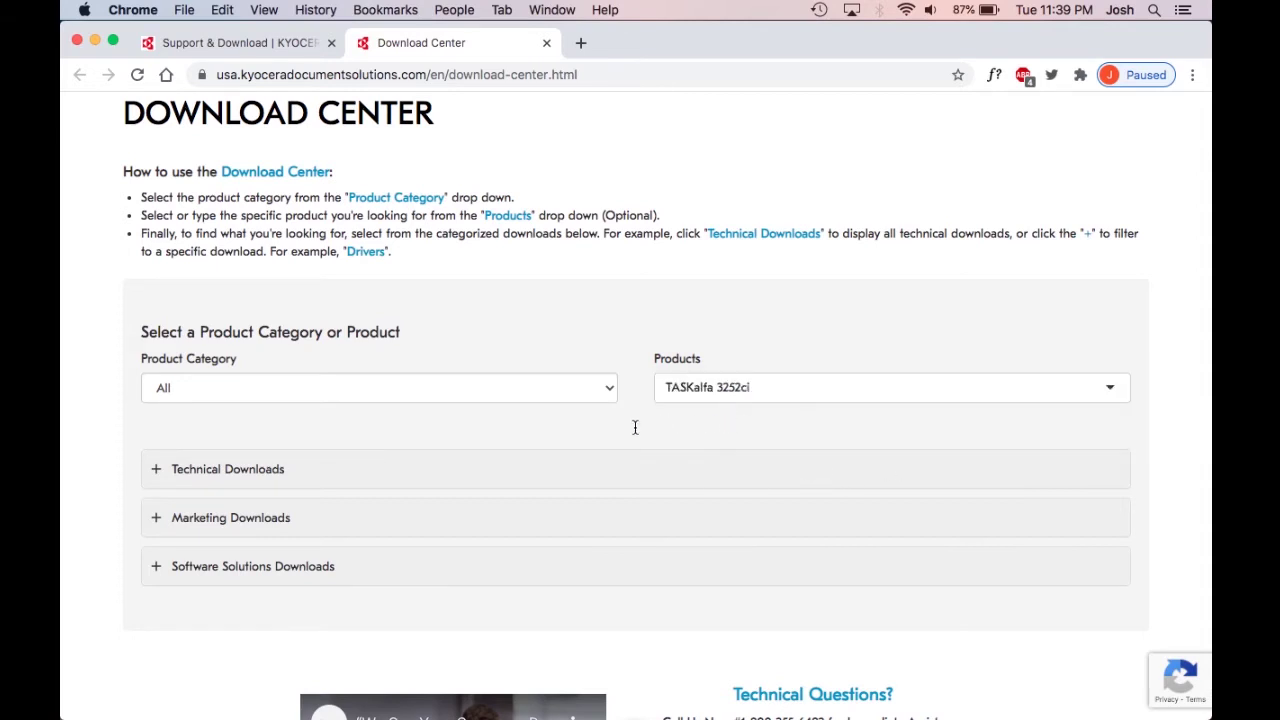
Expand Technical Downloads and download the Mac Print Driver 5.0.2019.11.21 zip.
{"action": "left_click", "coordinate": [226, 469]}
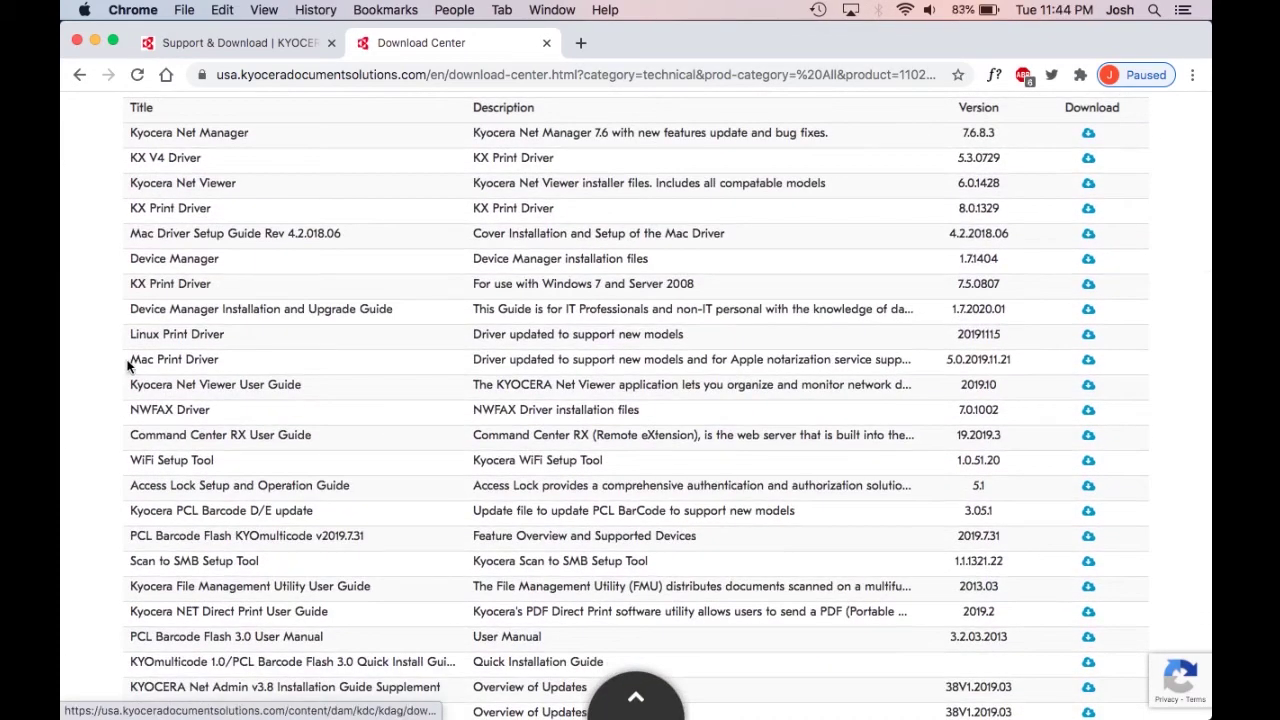
{"action": "left_click_drag", "start_coordinate": [128, 366], "coordinate": [221, 368]}
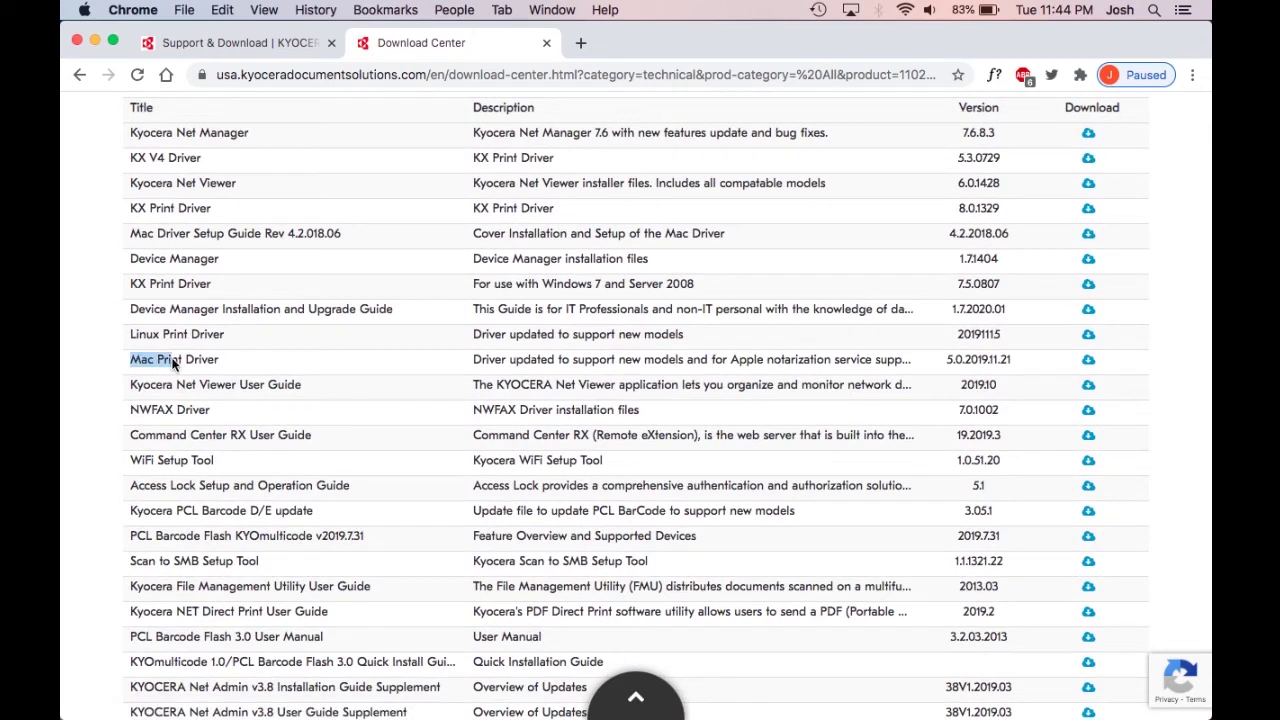
{"action": "left_click", "coordinate": [238, 366]}
{"action": "scroll", "coordinate": [416, 383], "scroll_direction": "up", "scroll_amount": 1}
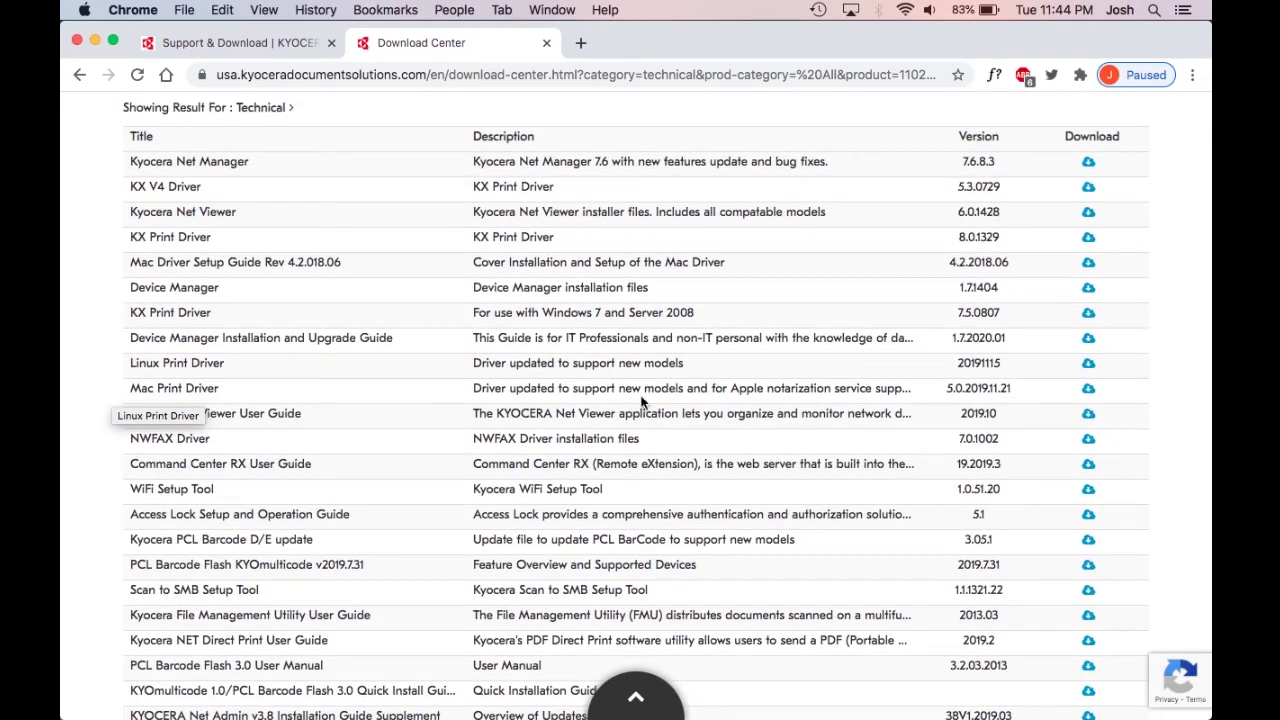
{"action": "left_click", "coordinate": [1090, 390]}
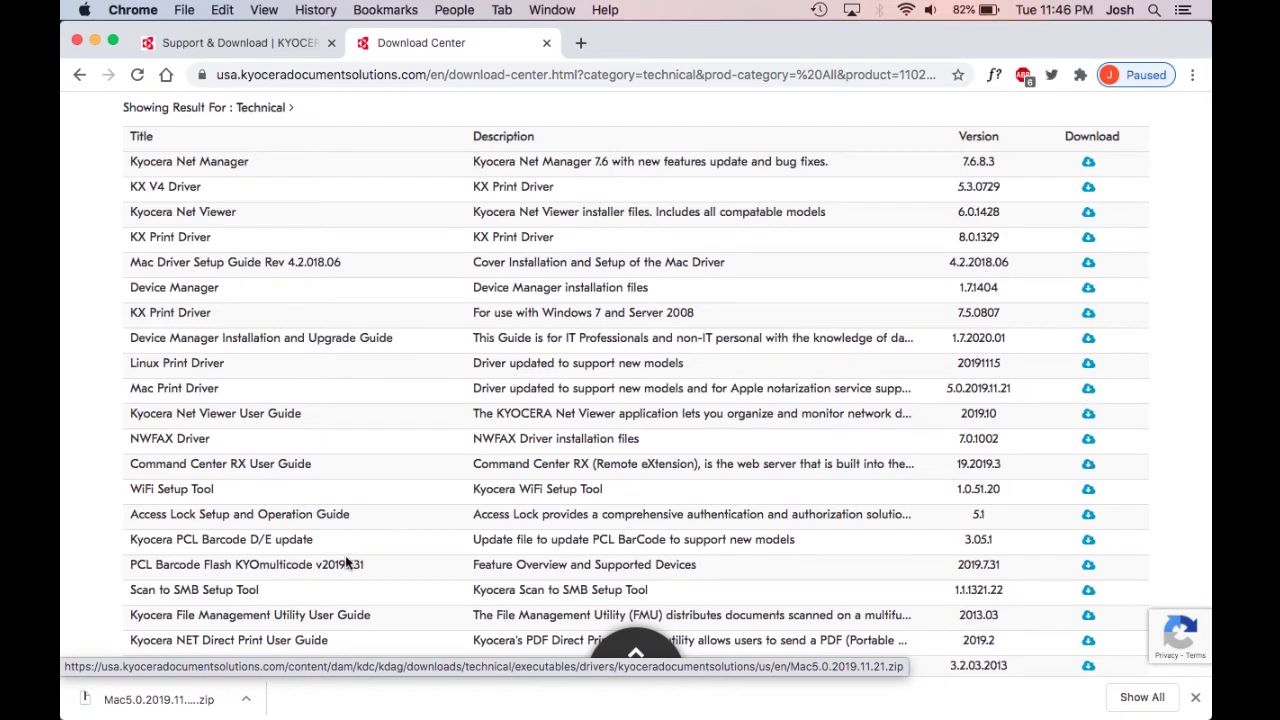
Extract the downloaded driver zip and mount the Kyocera .dmg disk image.
{"action": "left_click", "coordinate": [124, 704]}
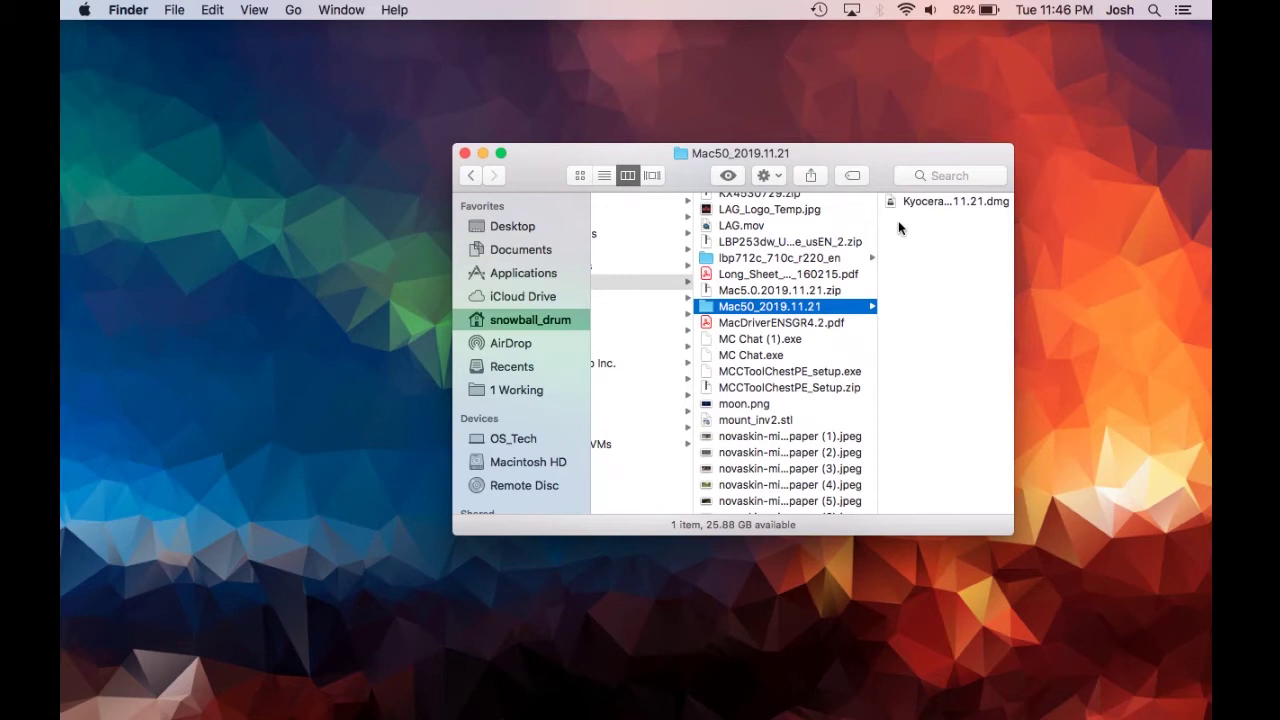
{"action": "left_click", "coordinate": [890, 203]}
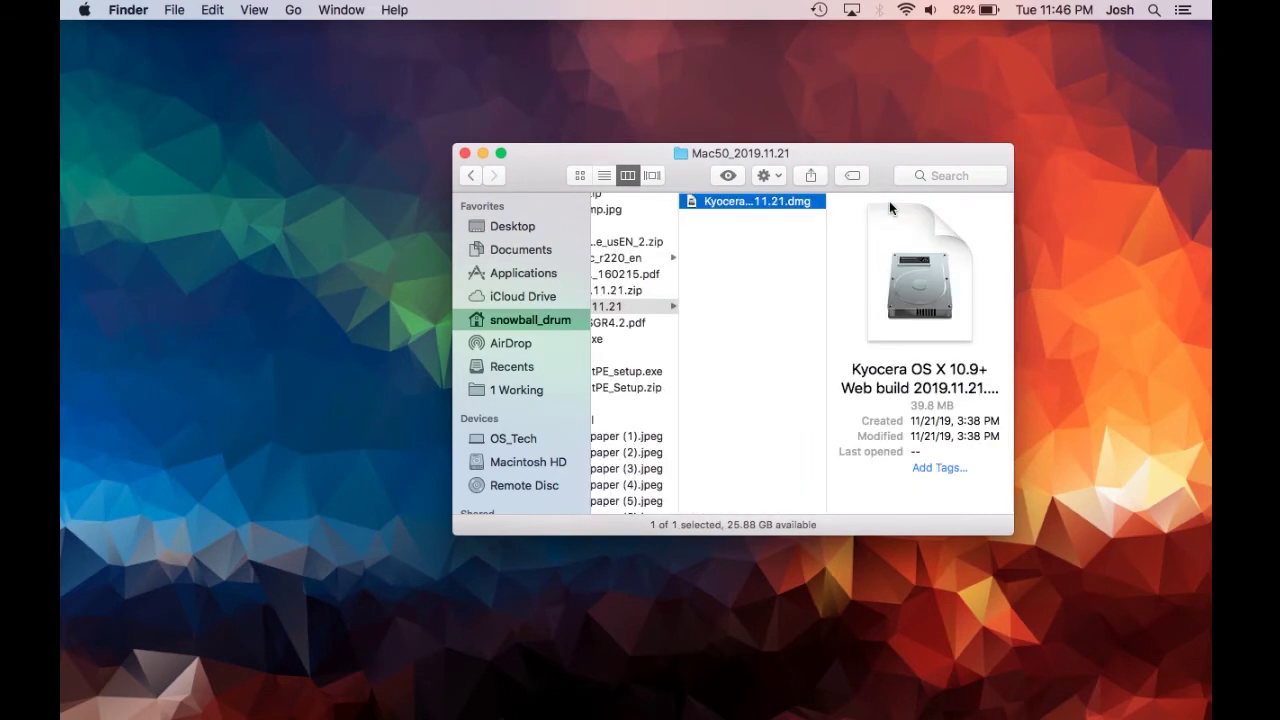
{"action": "double_click", "coordinate": [889, 201]}
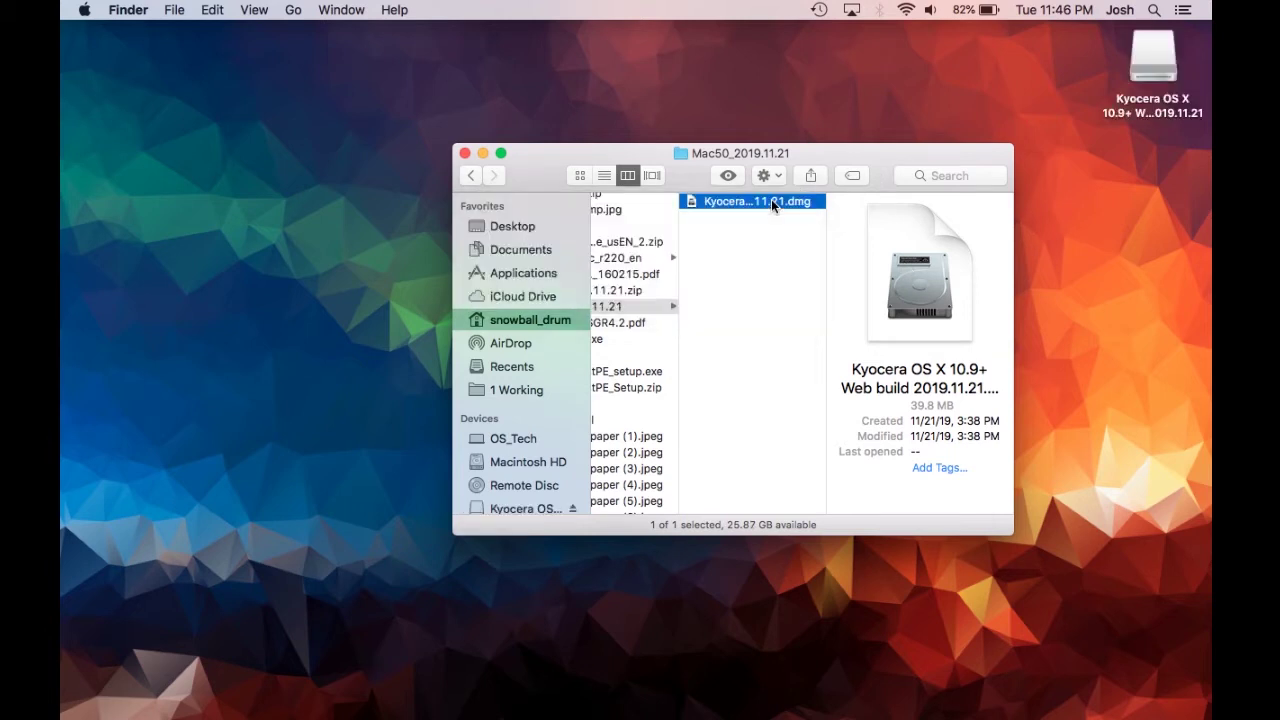
{"action": "key", "text": "super+w"}
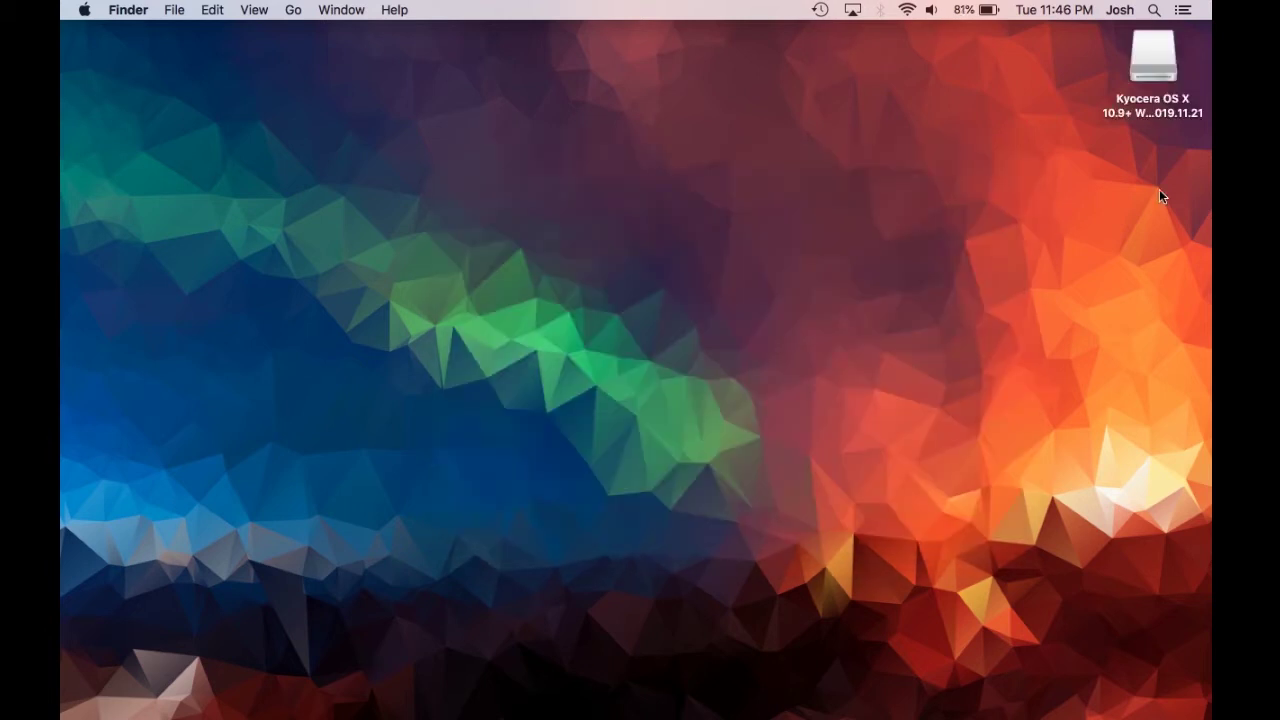
Open the mounted Kyocera volume and launch the OS X 10.9+ installer package.
{"action": "double_click", "coordinate": [1152, 59]}
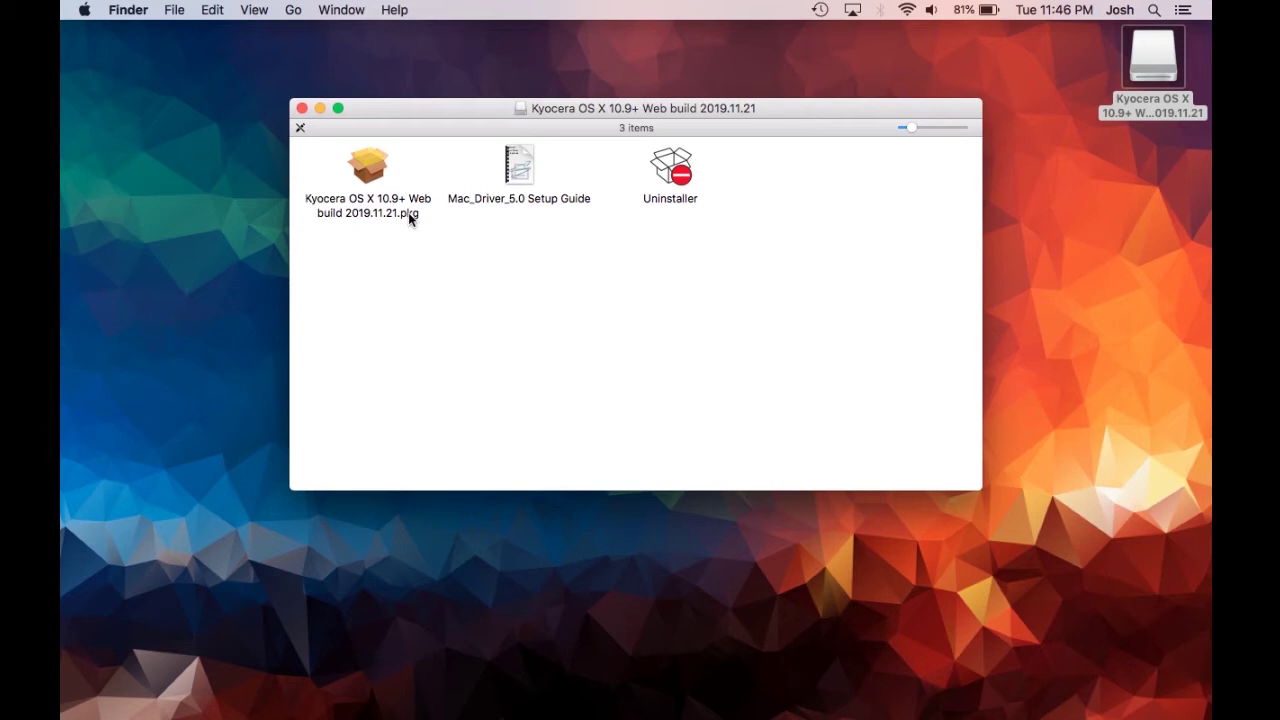
{"action": "left_click", "coordinate": [368, 175]}
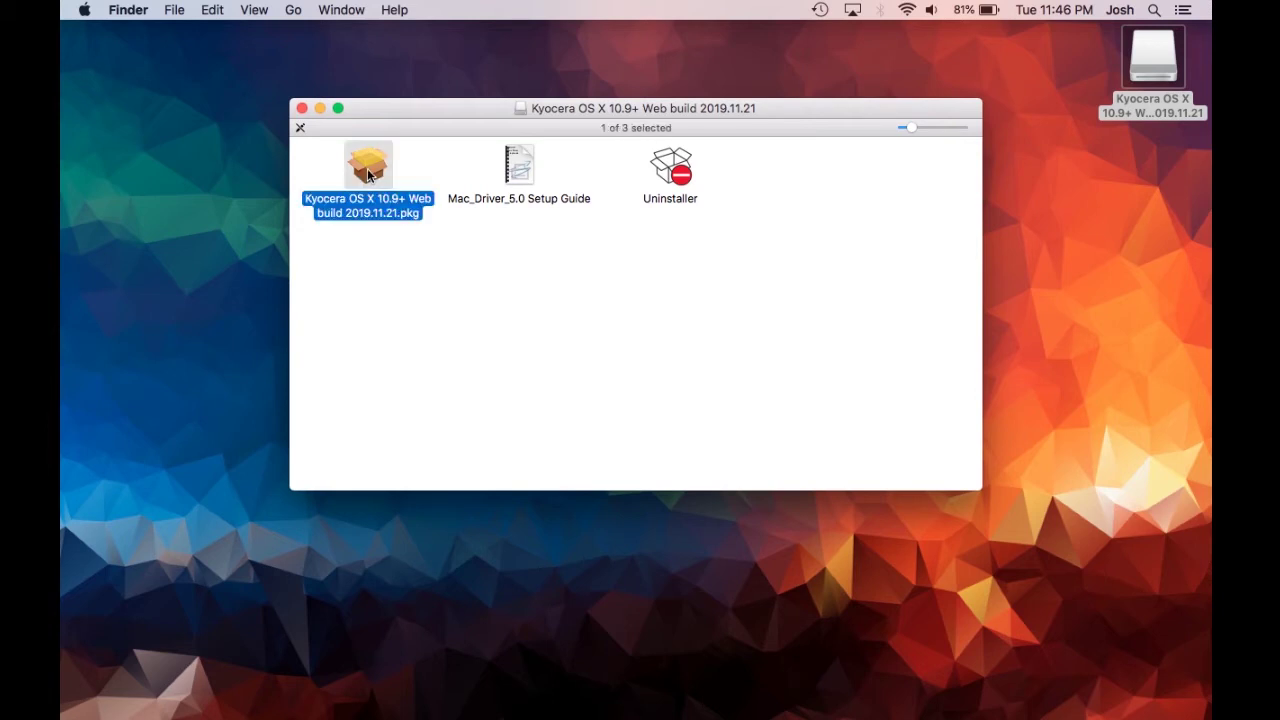
{"action": "double_click", "coordinate": [368, 175]}
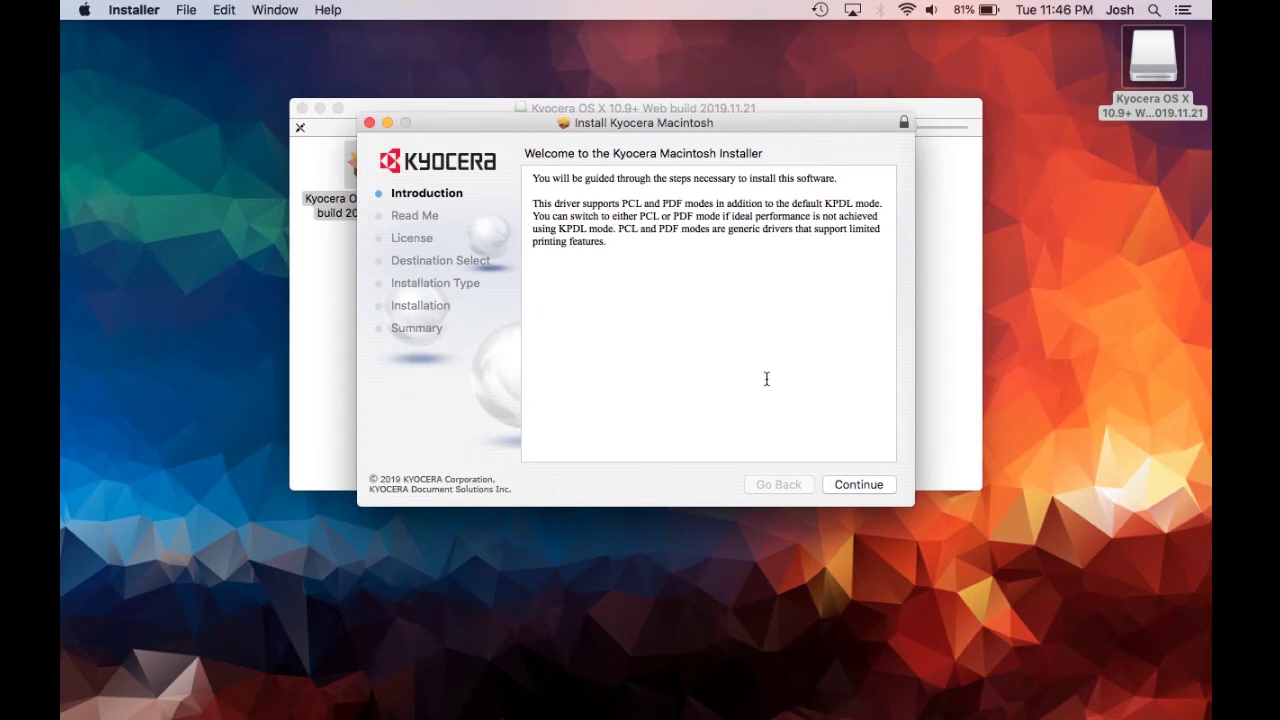
Continue past the Introduction and Read Me, then agree to the Kyocera software license.
{"action": "left_click", "coordinate": [874, 487]}
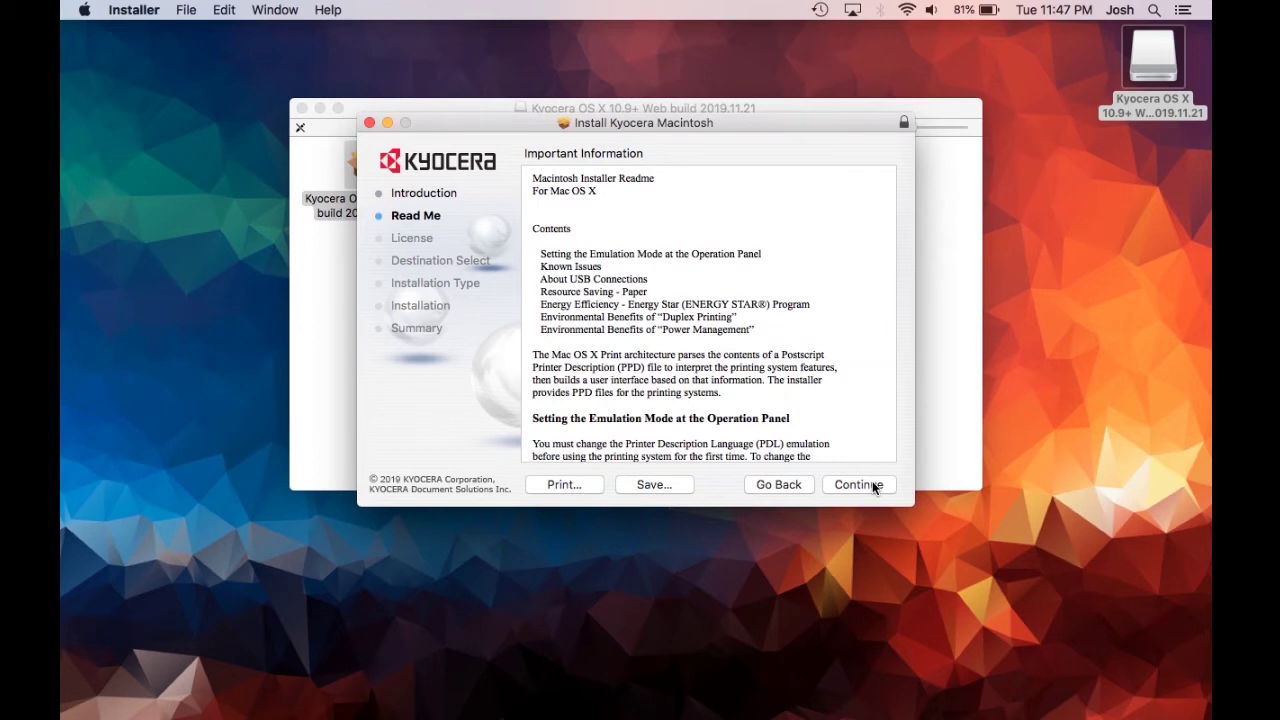
{"action": "left_click", "coordinate": [874, 487]}
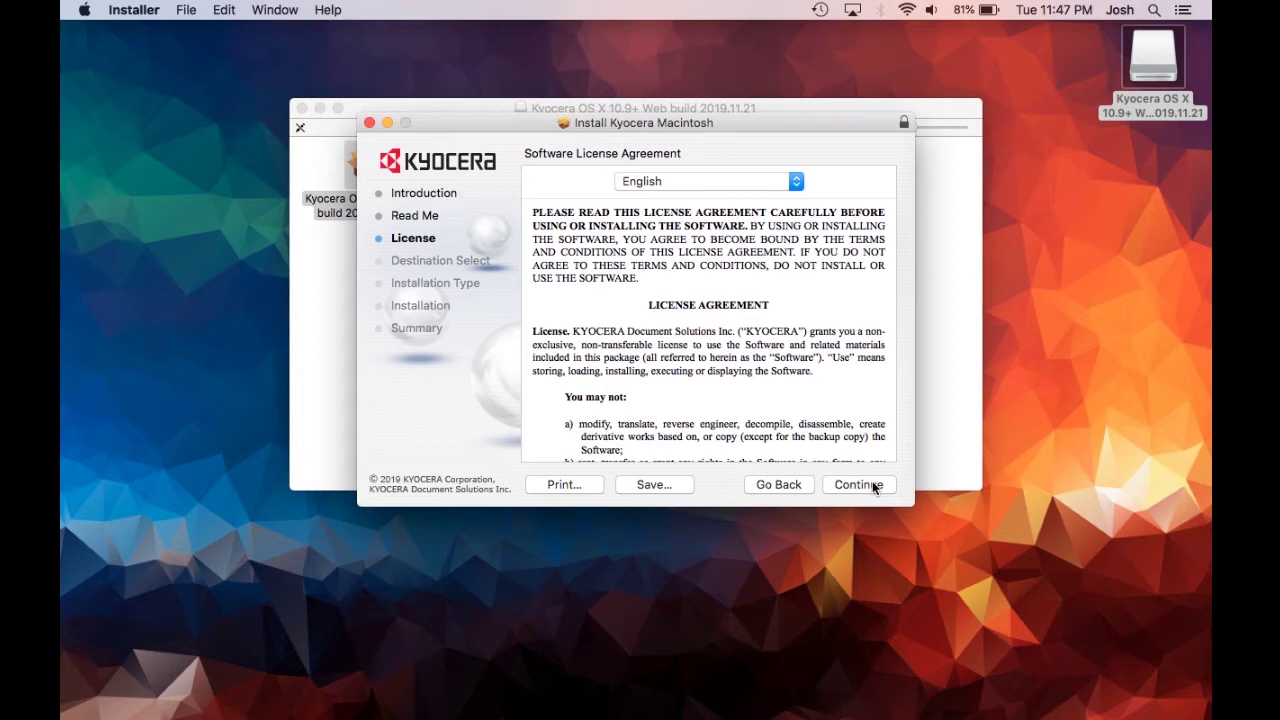
{"action": "left_click", "coordinate": [874, 487]}
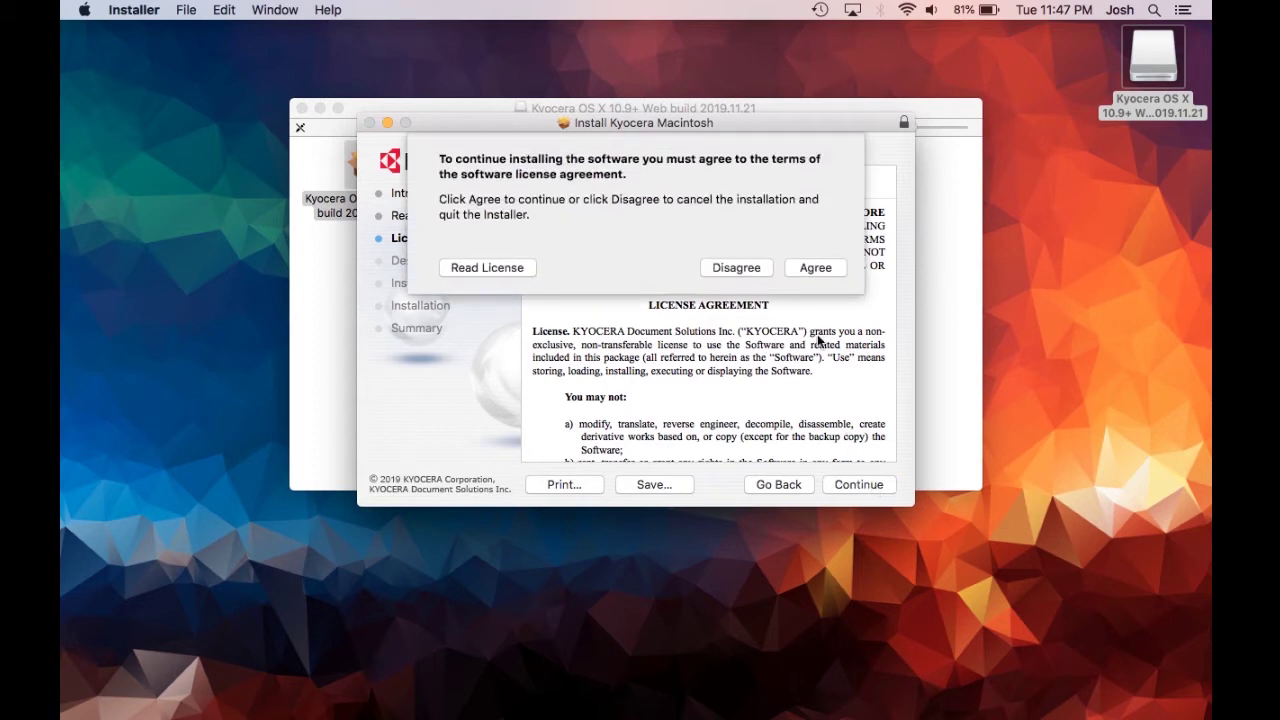
{"action": "left_click", "coordinate": [834, 267]}
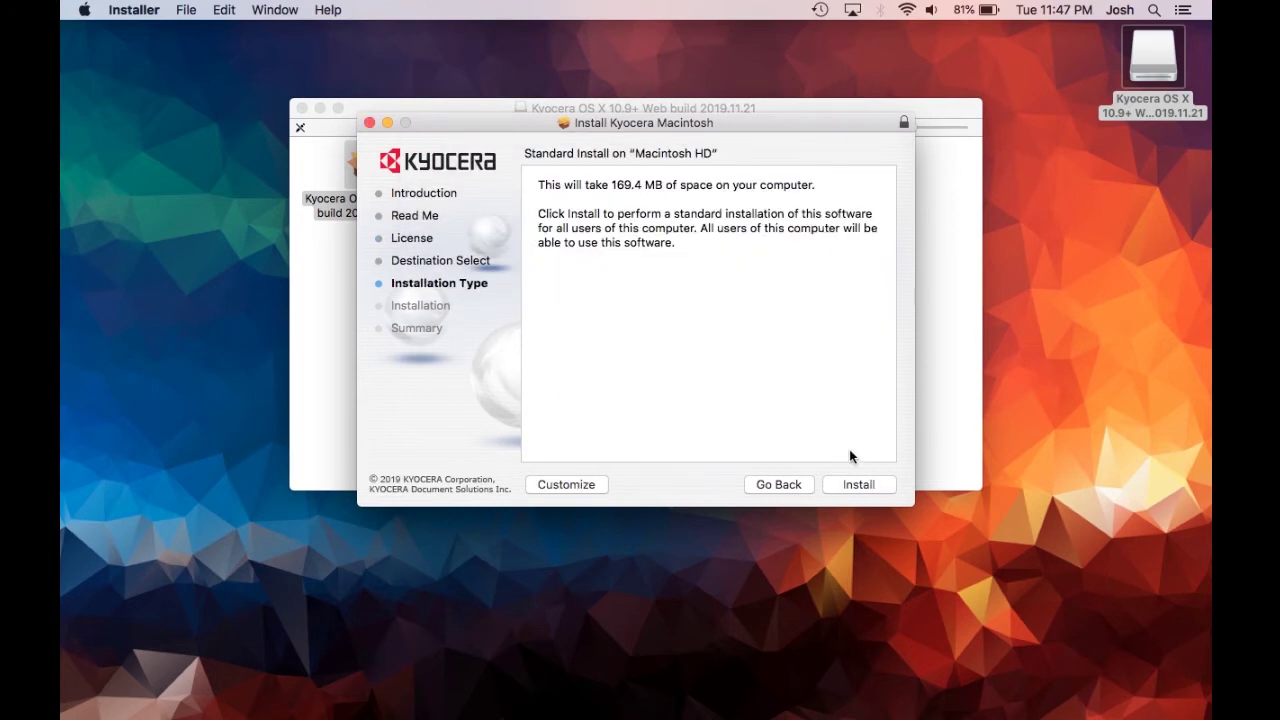
Install with the administrator password, then close the installer and move it to the Trash.
{"action": "left_click", "coordinate": [858, 484]}
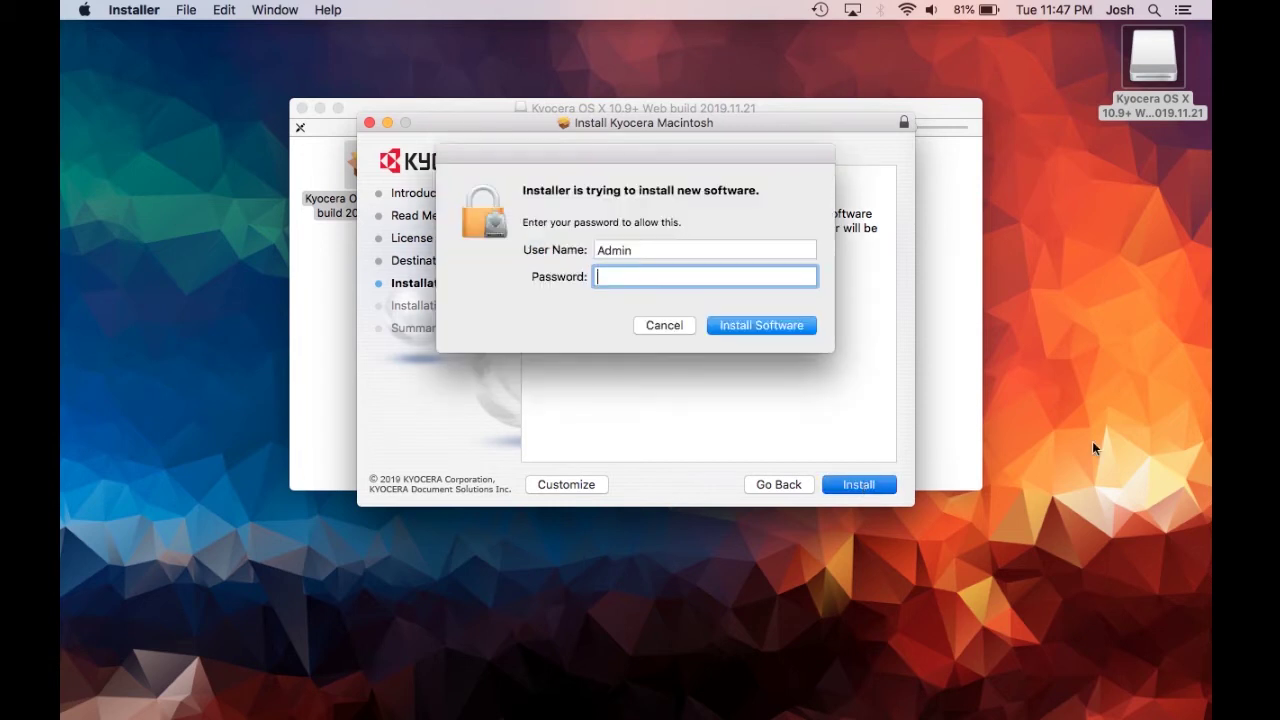
{"action": "type", "text": "••••••••••"}
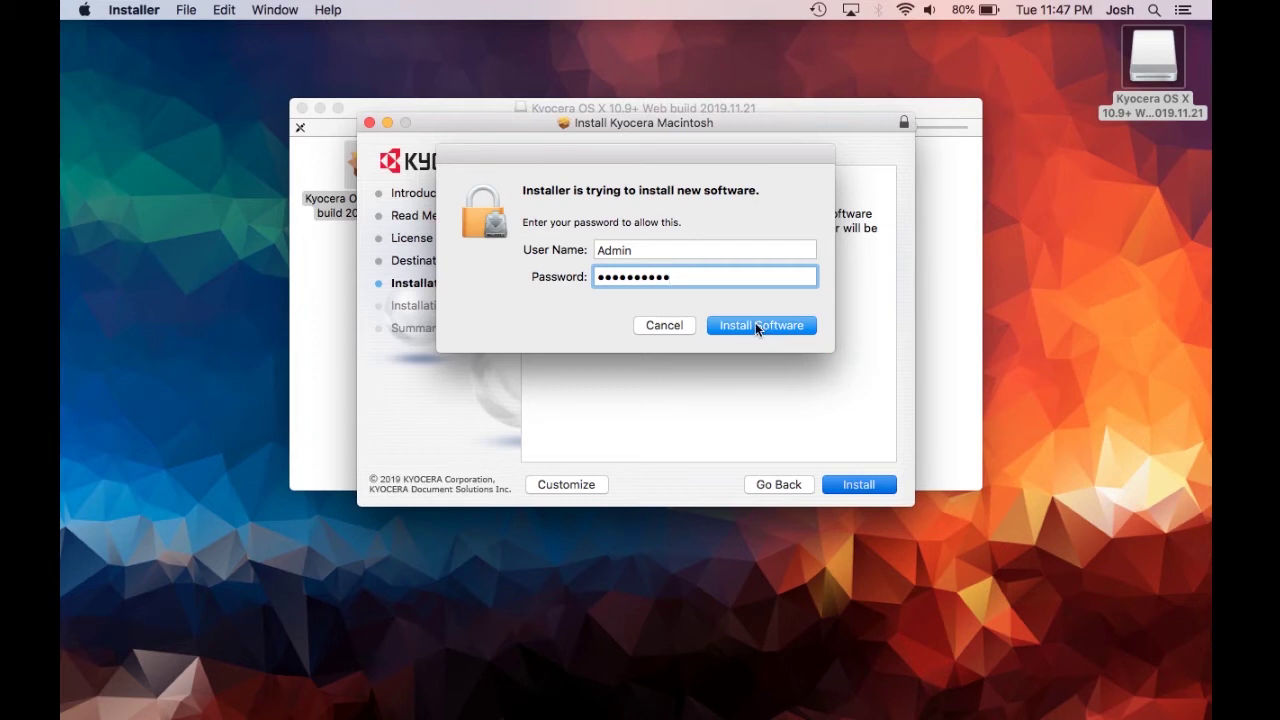
{"action": "left_click", "coordinate": [757, 327]}
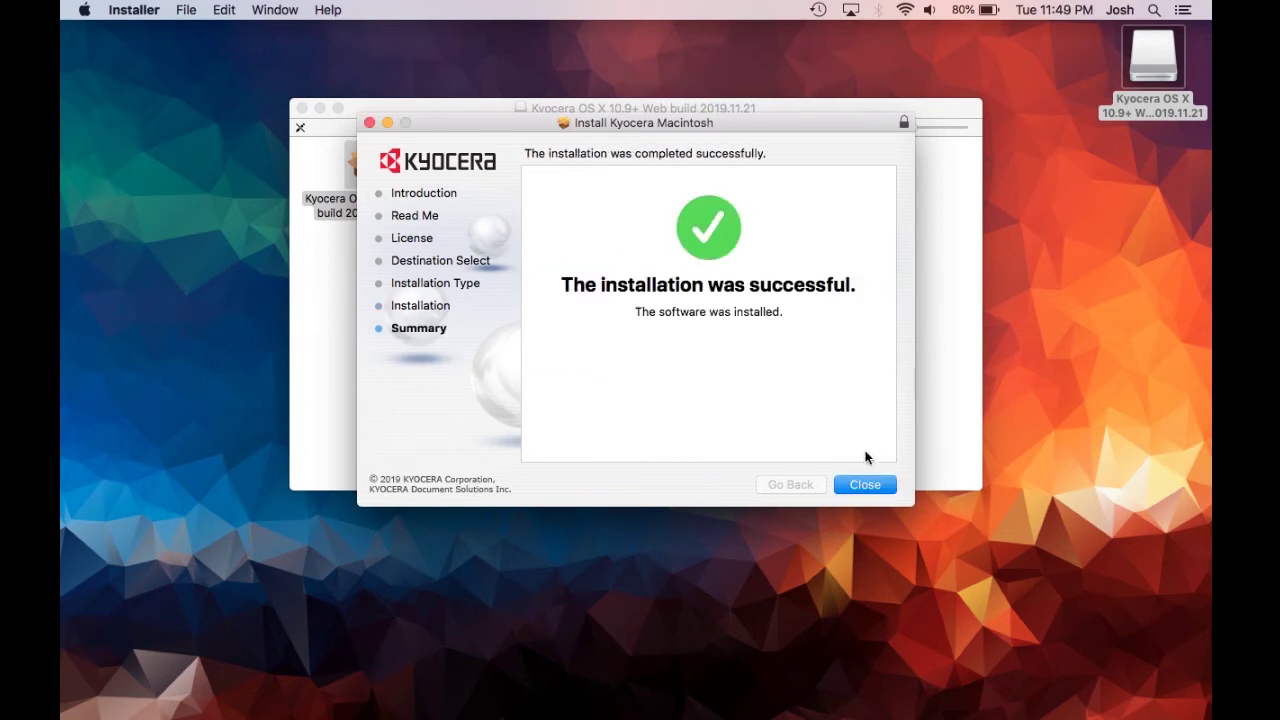
{"action": "left_click", "coordinate": [854, 485]}
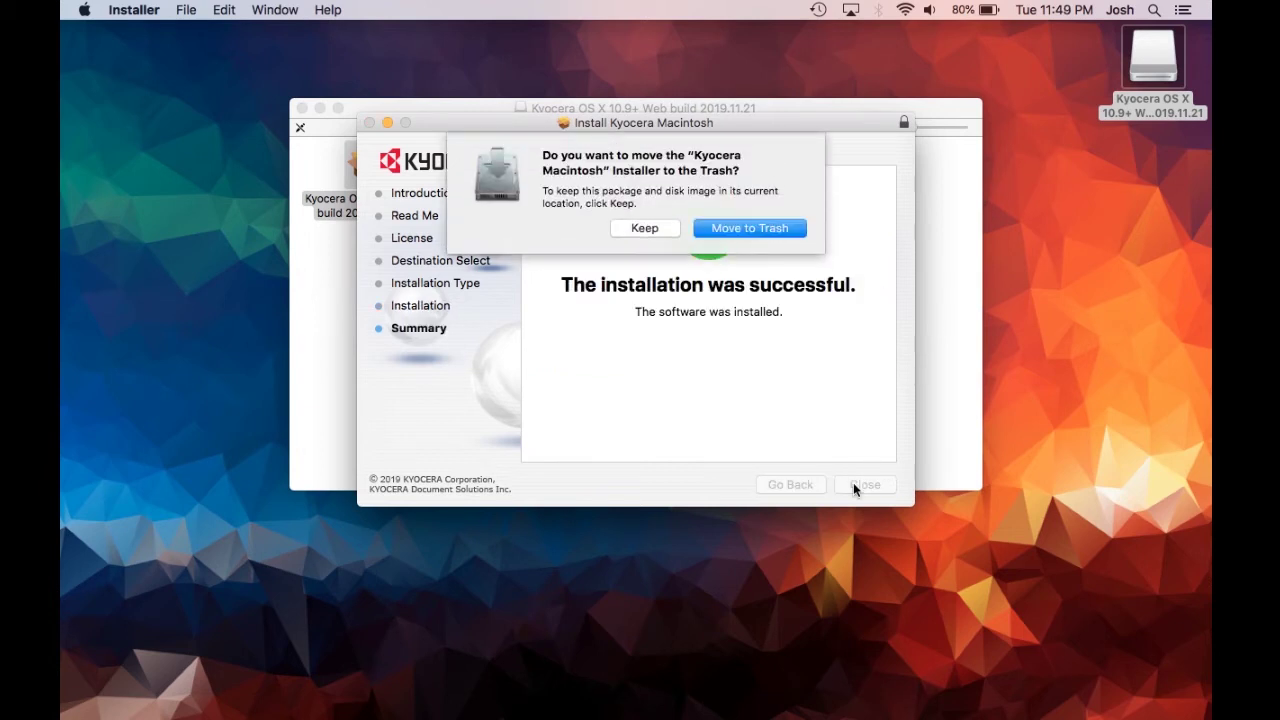
{"action": "left_click", "coordinate": [748, 229]}
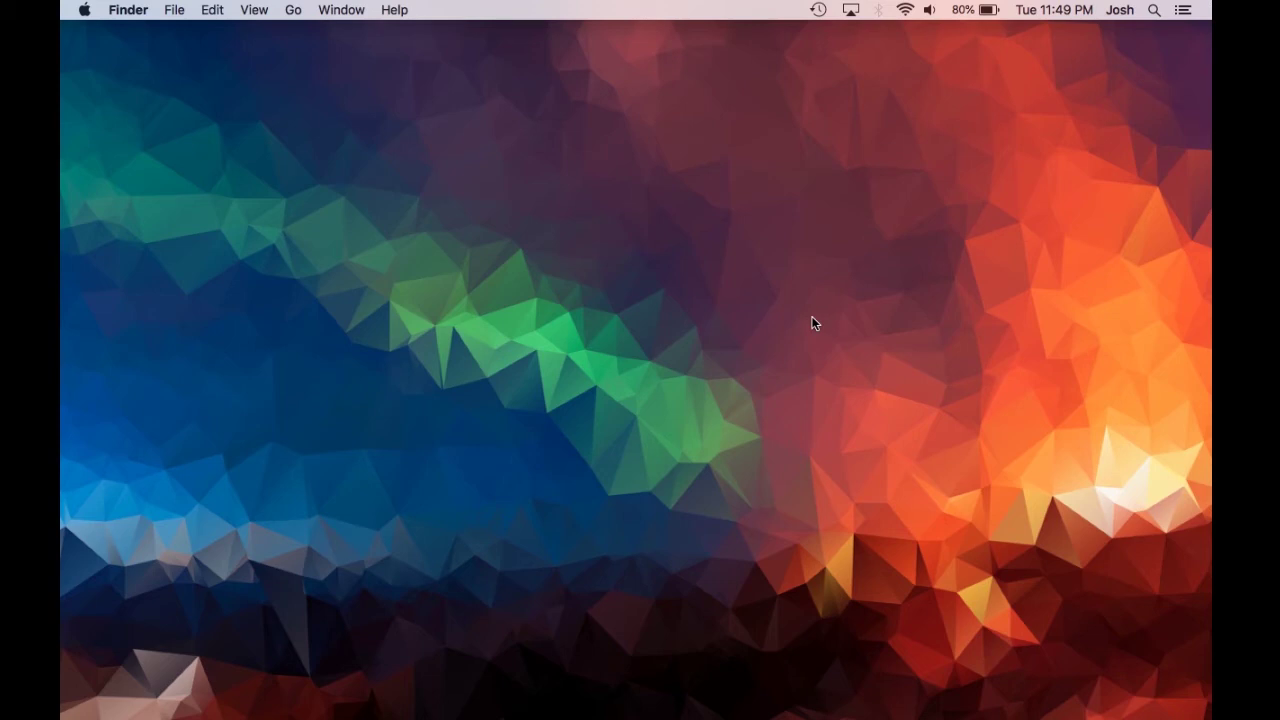
Launch System Preferences from the Apple menu and go to Printers & Scanners.
{"action": "left_click", "coordinate": [85, 17]}
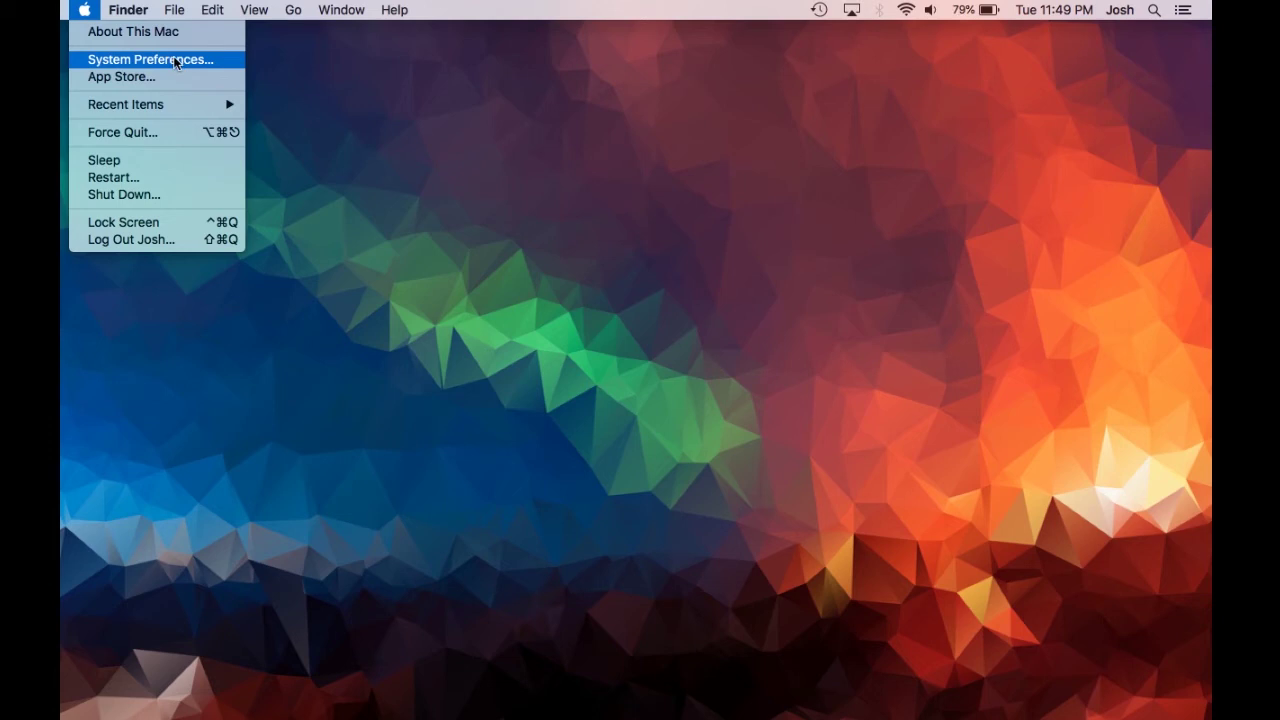
{"action": "left_click", "coordinate": [357, 139]}
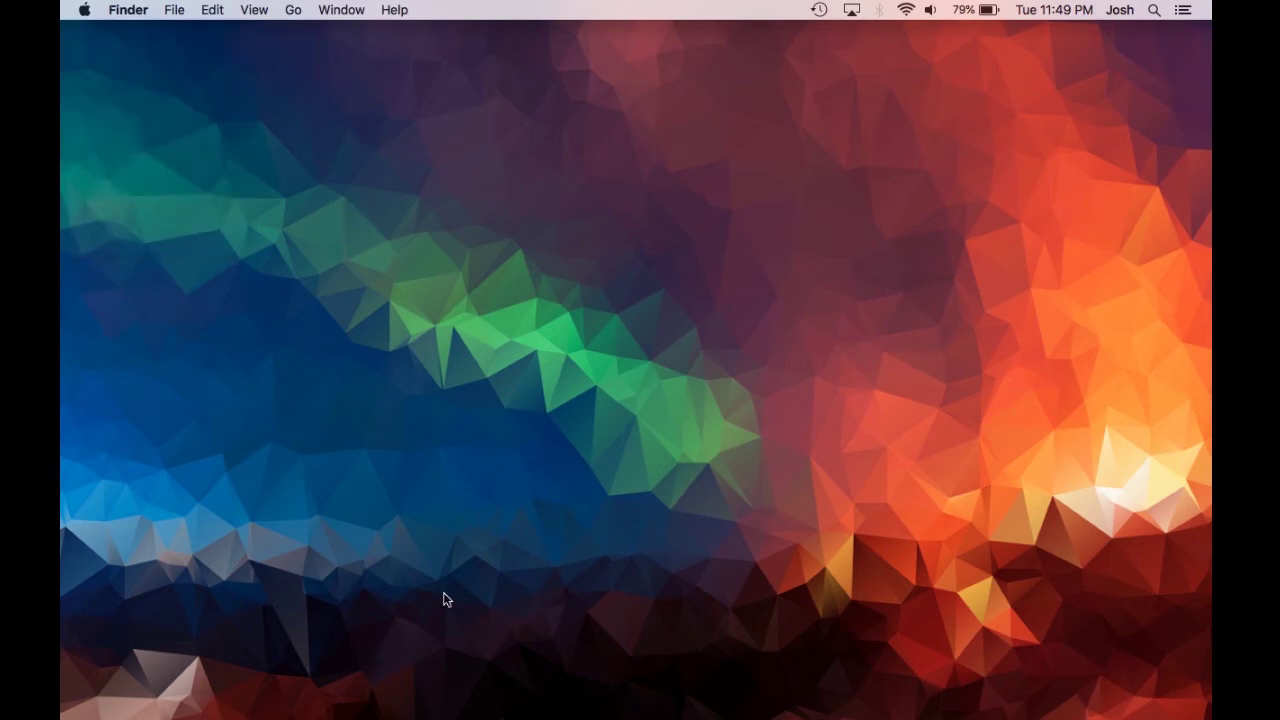
{"action": "mouse_move", "coordinate": [556, 676]}
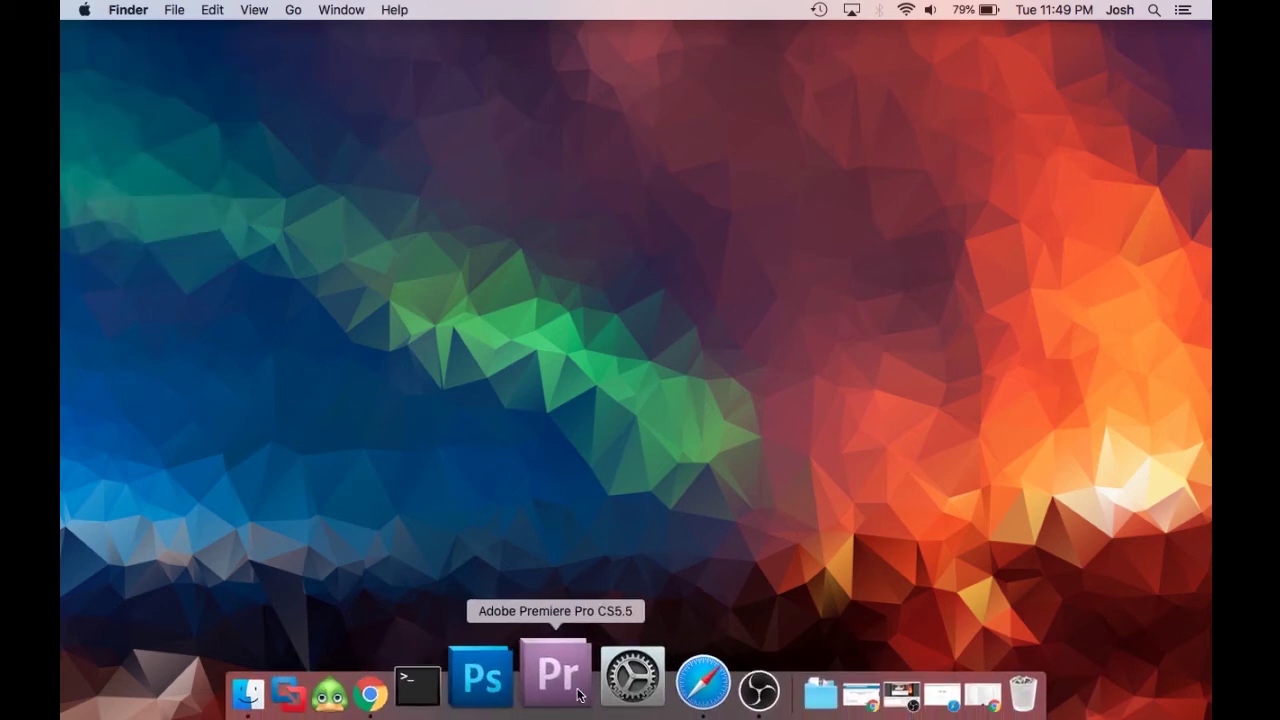
{"action": "left_click", "coordinate": [607, 683]}
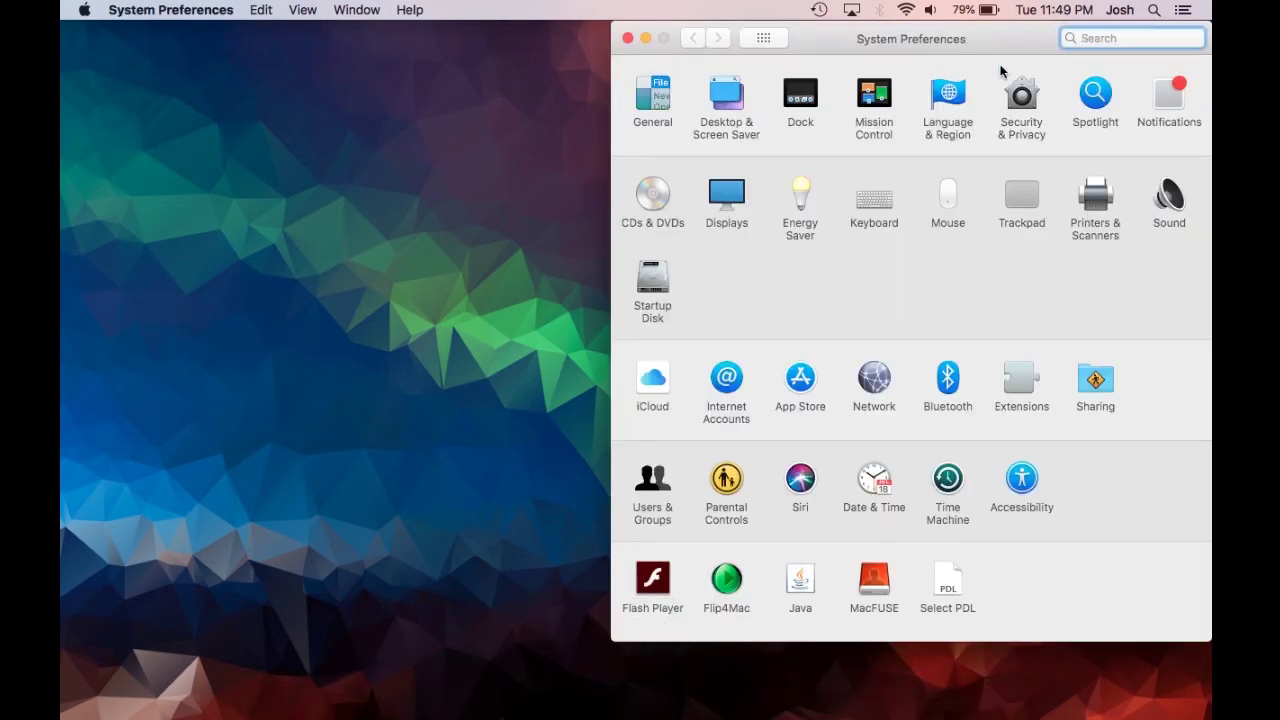
{"action": "left_click_drag", "start_coordinate": [1008, 33], "coordinate": [739, 43]}
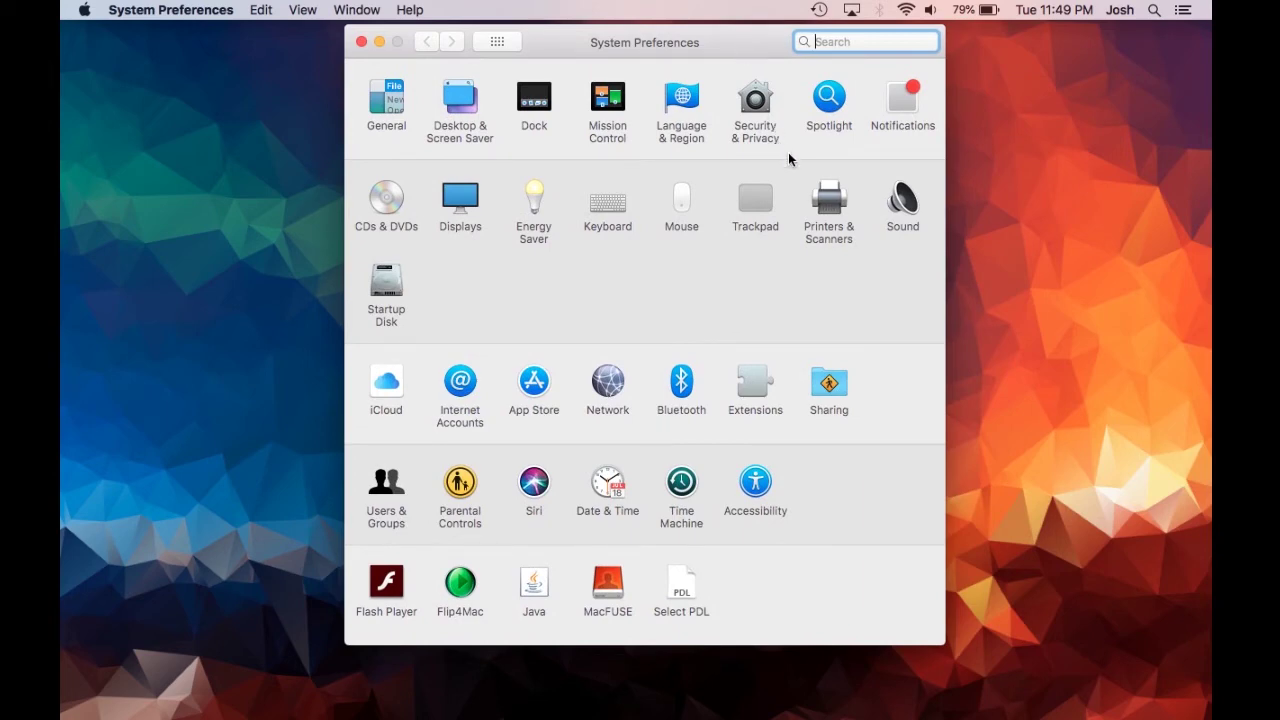
{"action": "left_click", "coordinate": [838, 212]}
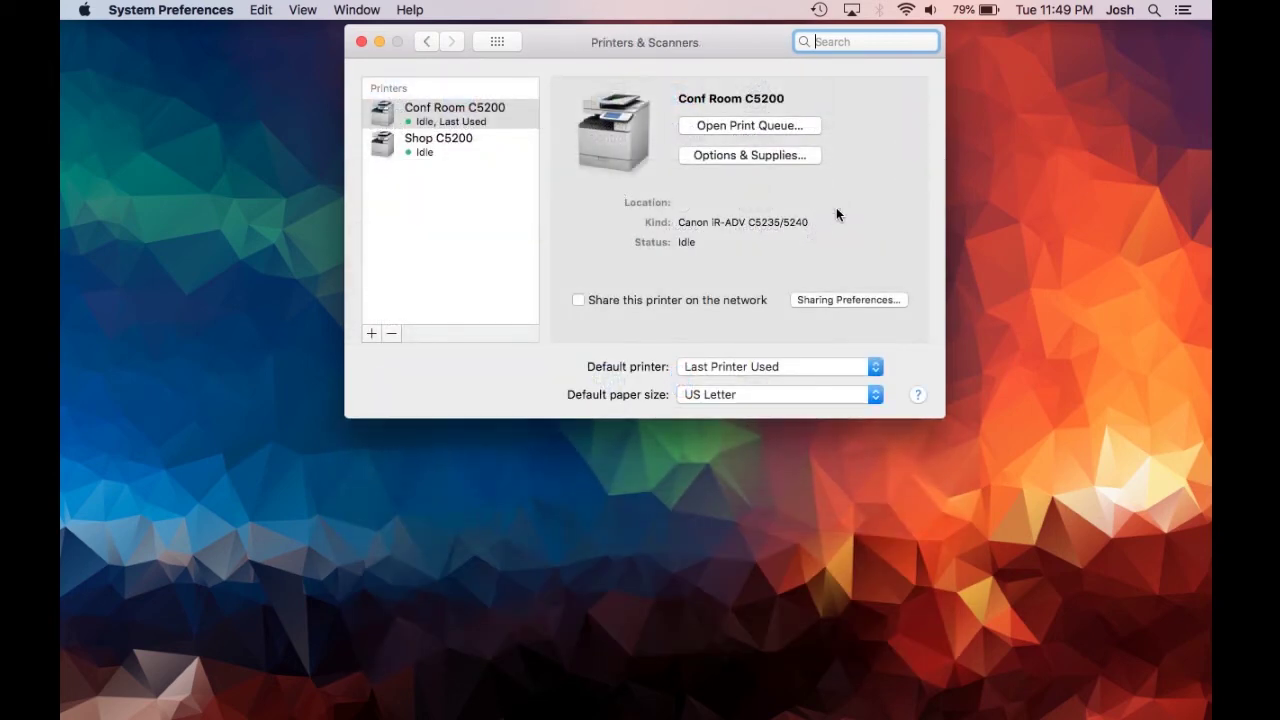
Add a new printer by IP, entering address 192.168.1.63.
{"action": "left_click", "coordinate": [372, 334]}
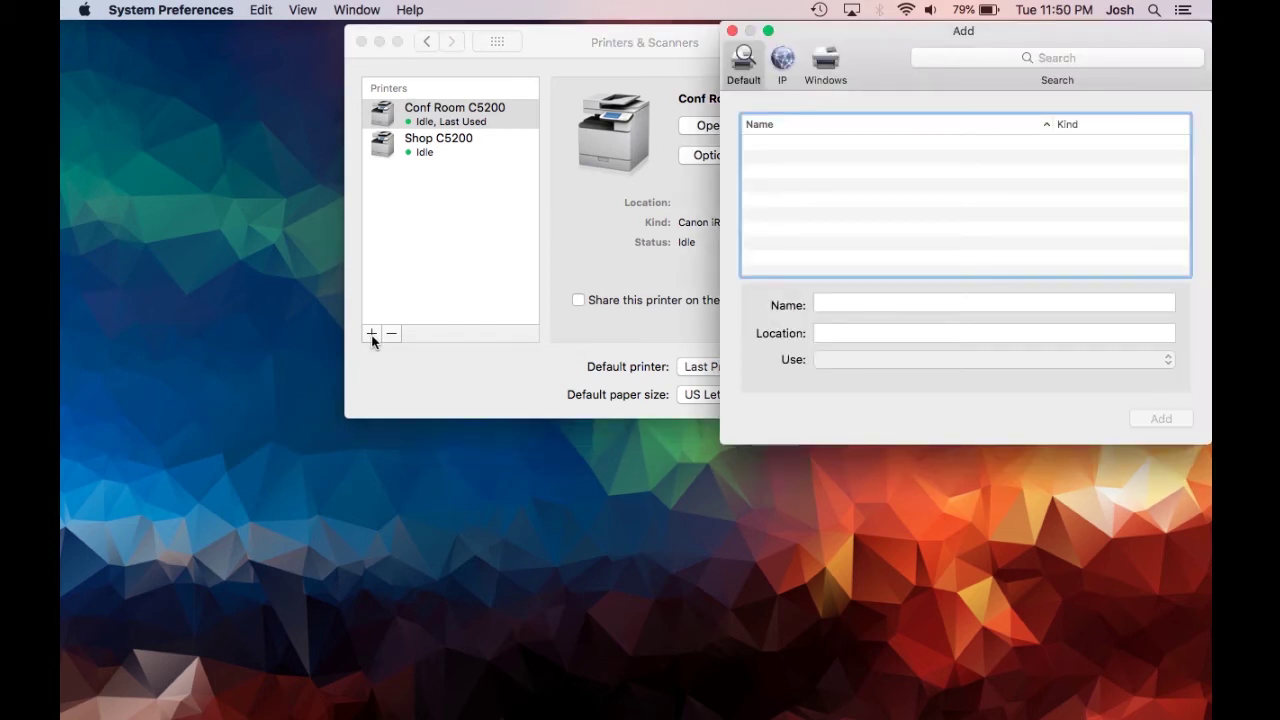
{"action": "mouse_move", "coordinate": [866, 39]}
{"action": "left_mouse_down"}
{"action": "mouse_move", "coordinate": [660, 106]}
{"action": "mouse_move", "coordinate": [549, 113]}
{"action": "left_mouse_up"}
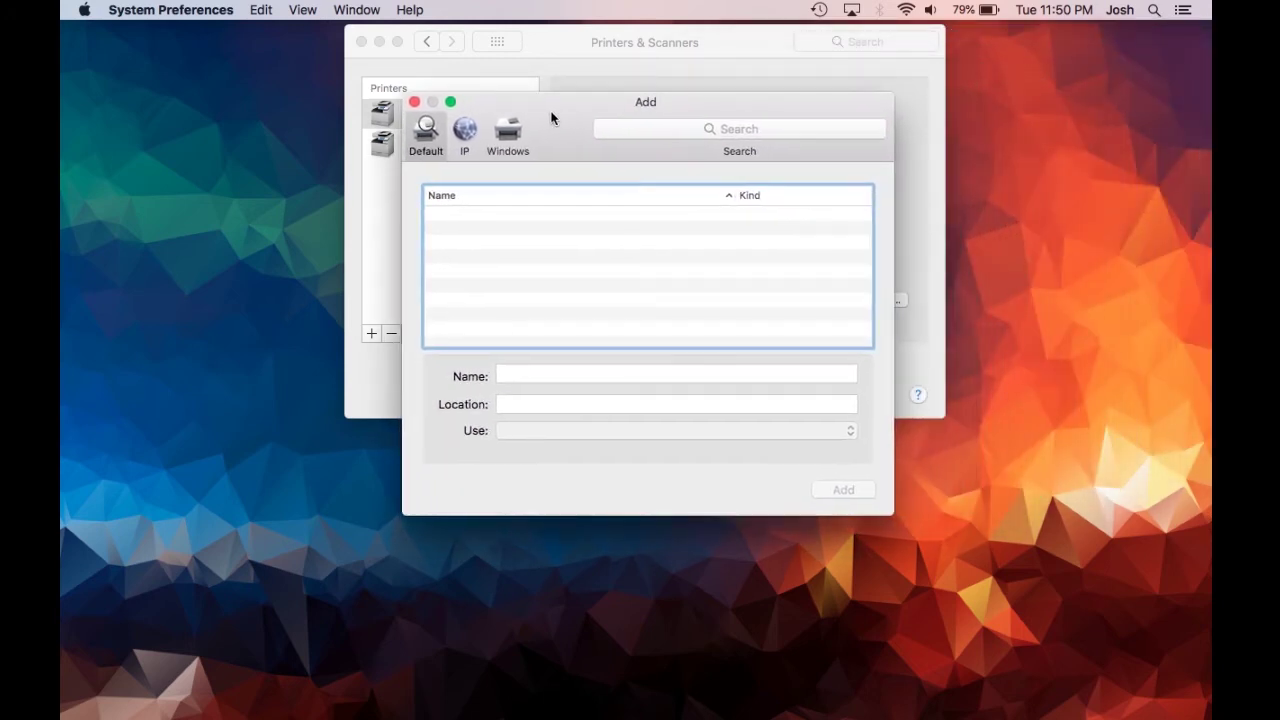
{"action": "left_click", "coordinate": [463, 133]}
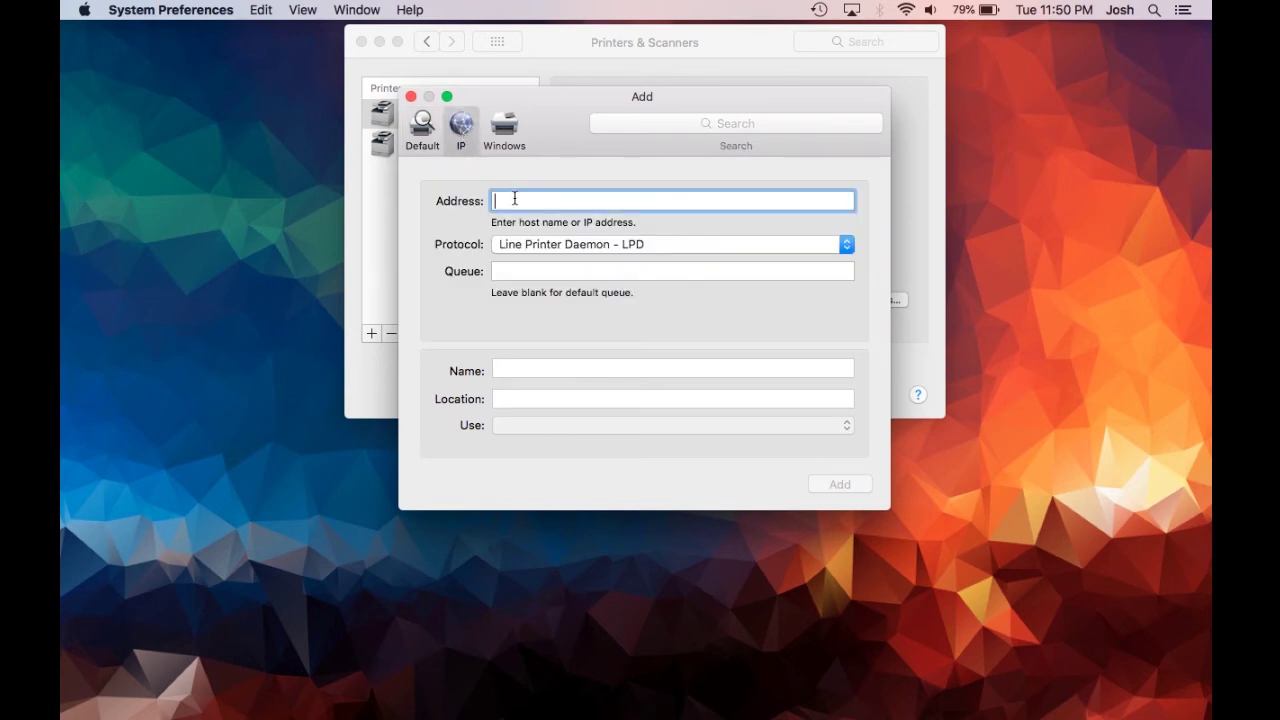
{"action": "type", "text": "1"}
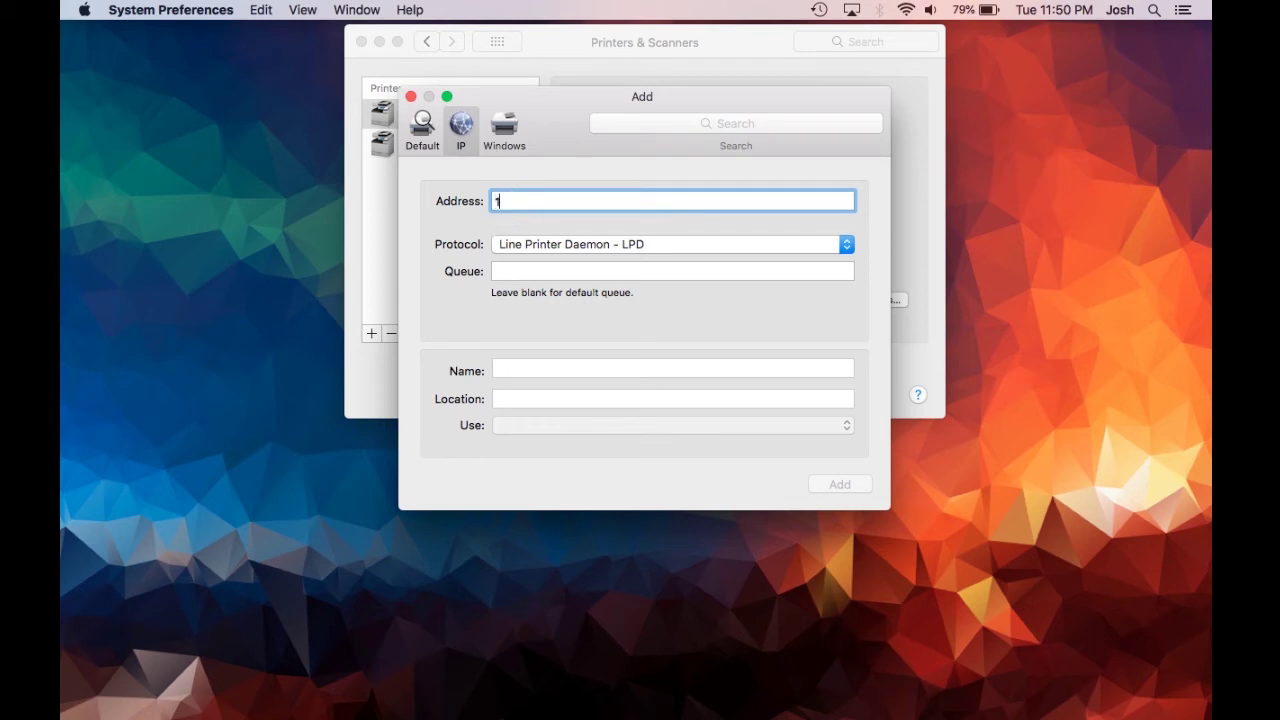
{"action": "type", "text": "92"}
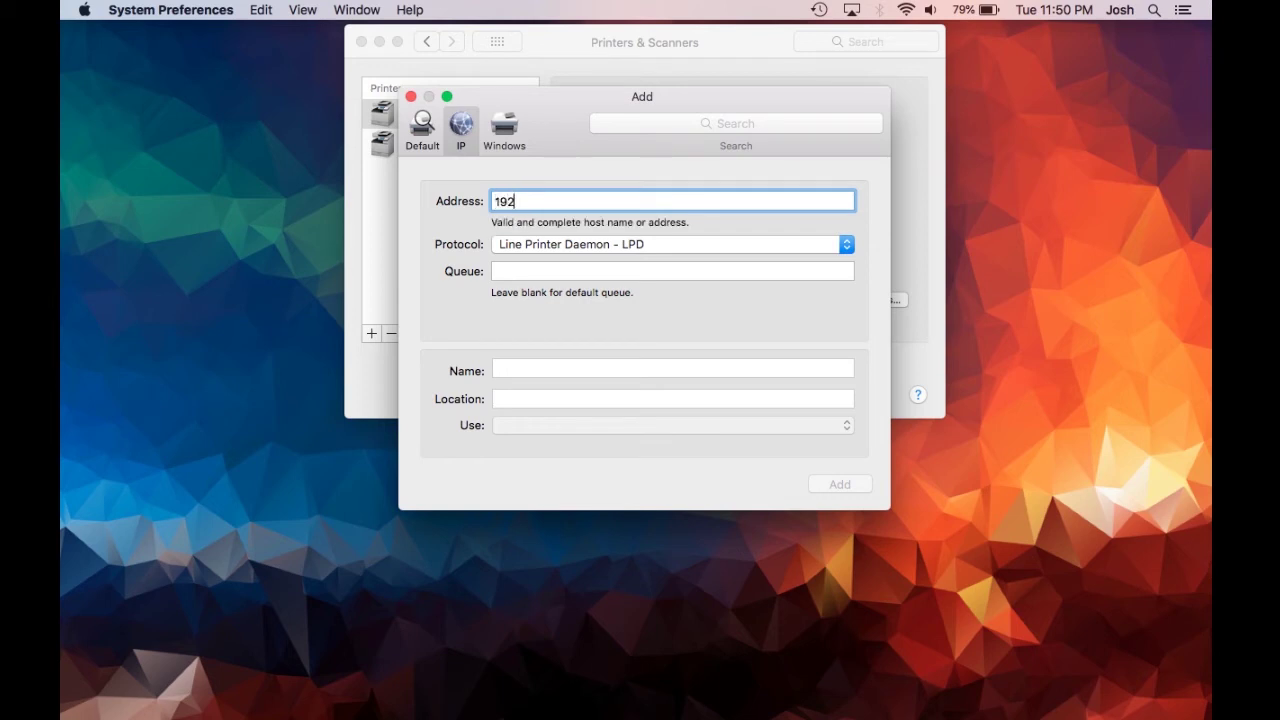
{"action": "type", "text": ".168.1."}
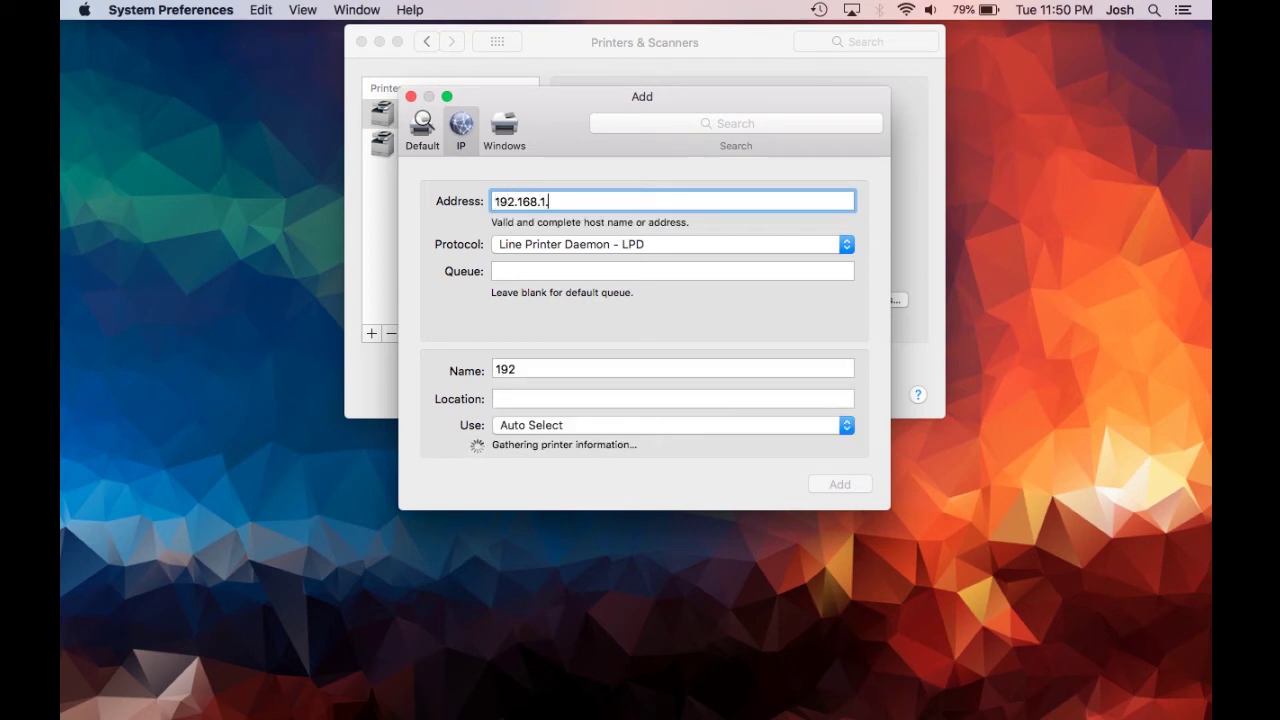
{"action": "type", "text": "63"}
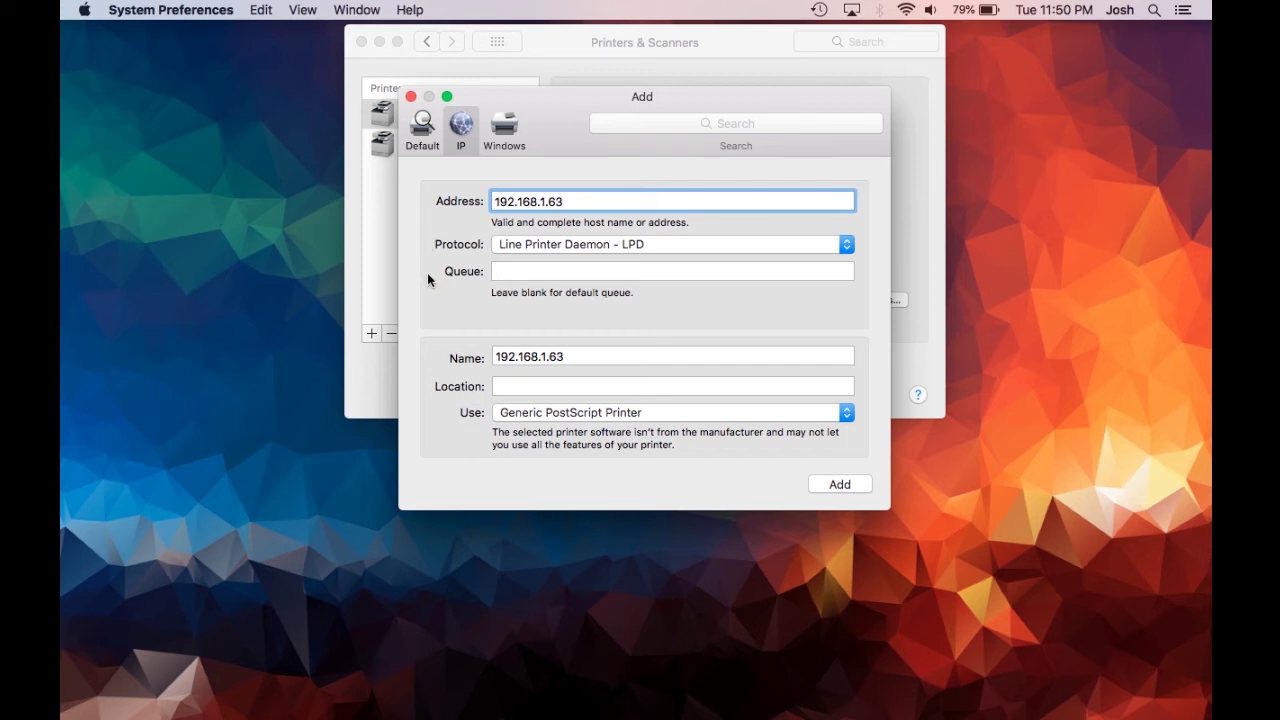
Name the printer 'Kyocera Copier 3252' with location 'Front Office'.
{"action": "left_click", "coordinate": [573, 356]}
{"action": "key", "text": "super+a"}
{"action": "key", "text": "BackSpace"}
{"action": "type", "text": "Ky"}
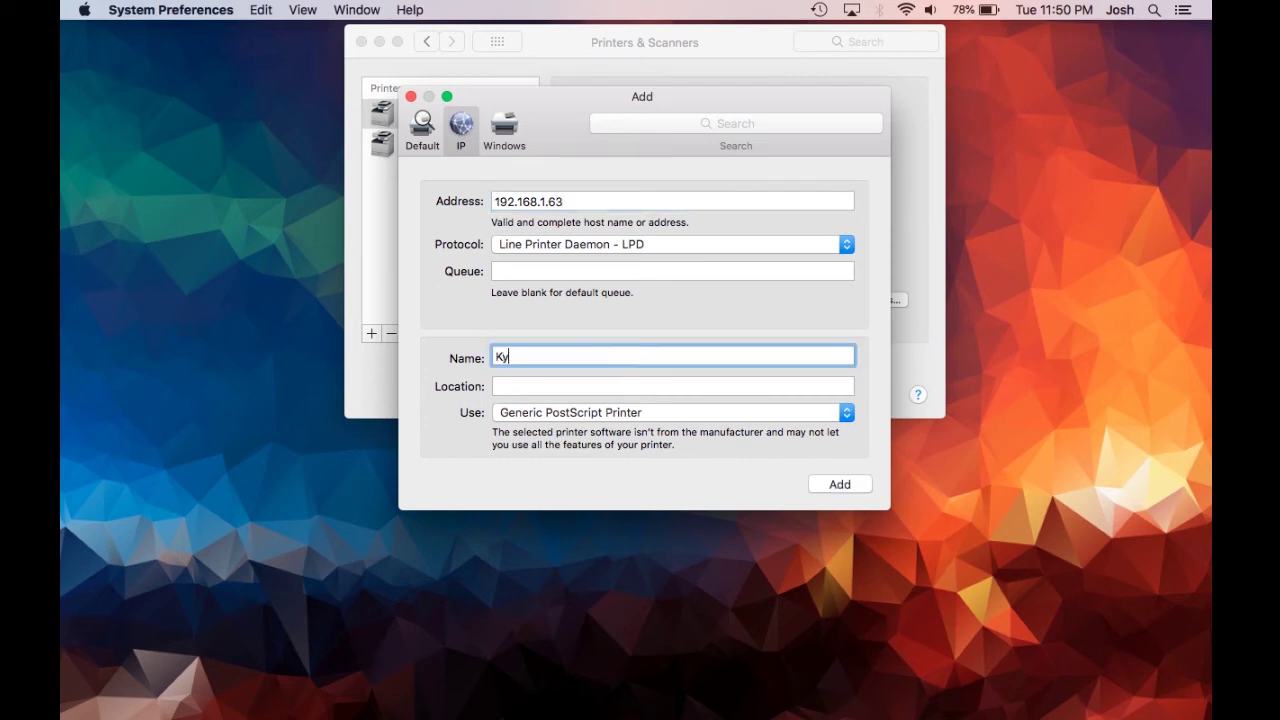
{"action": "type", "text": "ocera "}
{"action": "type", "text": "Copier"}
{"action": "type", "text": " 3"}
{"action": "type", "text": "252"}
{"action": "left_click", "coordinate": [541, 389]}
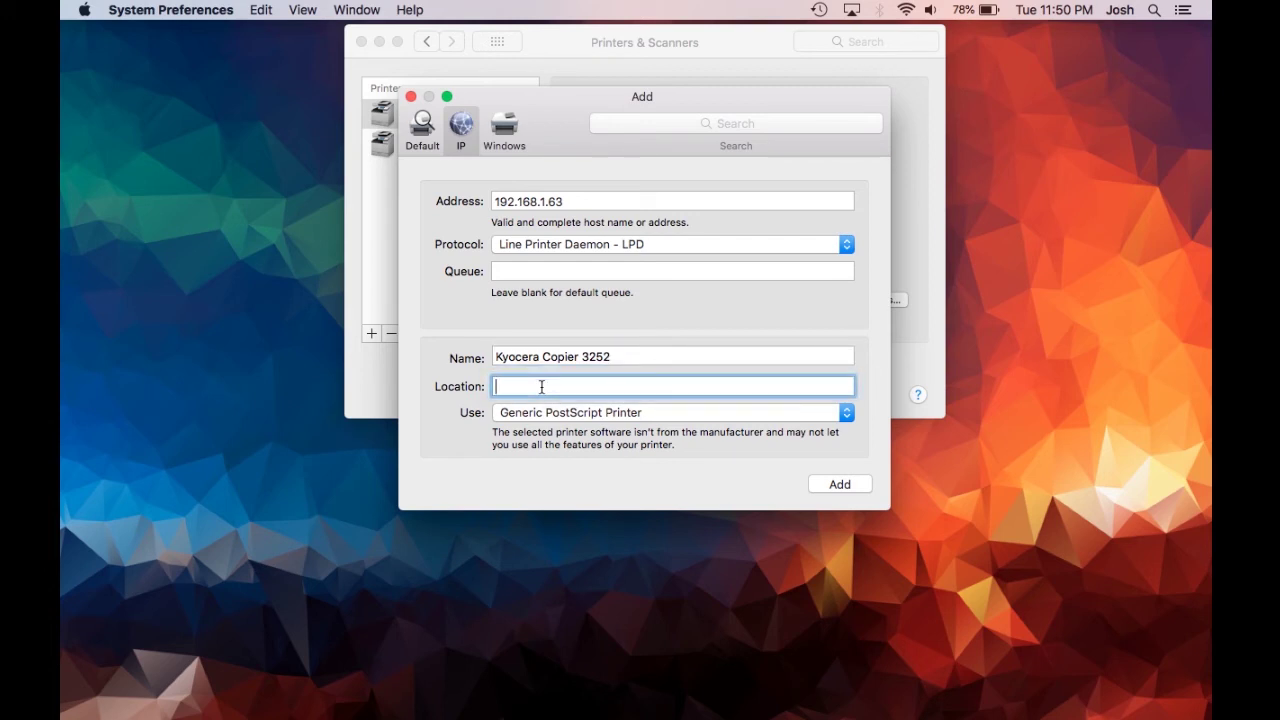
{"action": "type", "text": "Front "}
{"action": "type", "text": "Office"}
{"action": "left_click", "coordinate": [551, 419]}
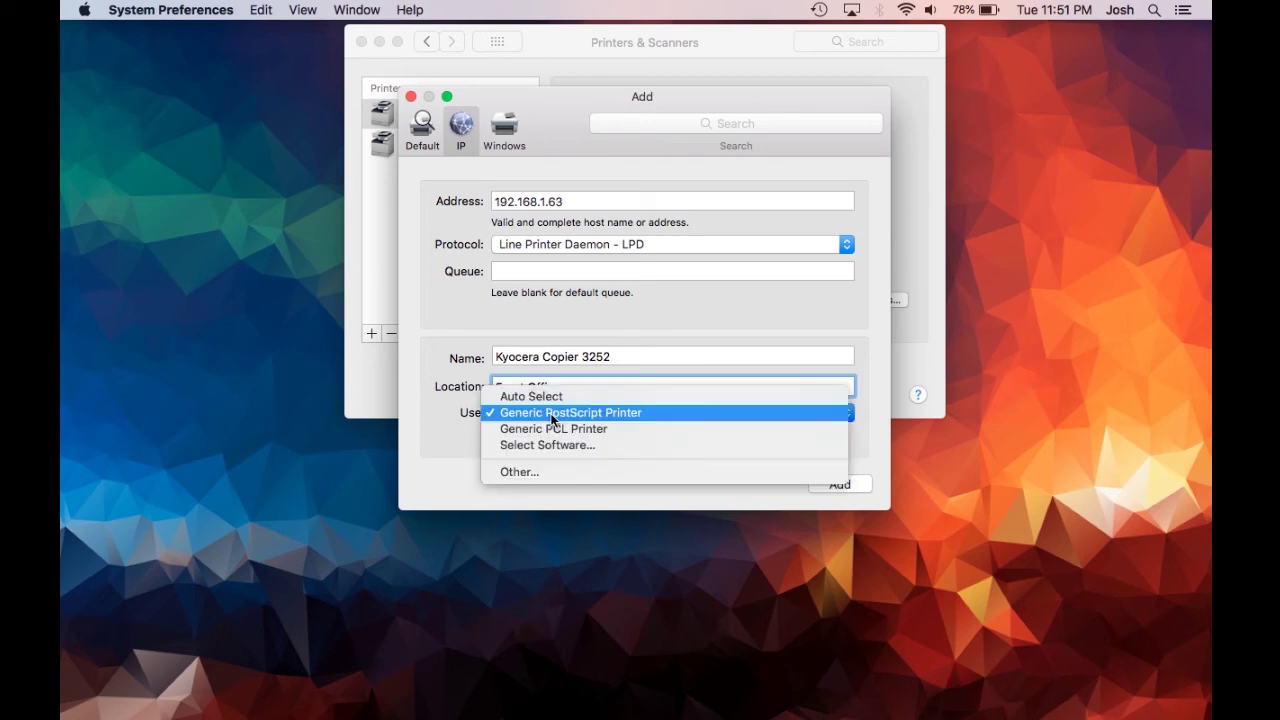
Choose the Kyocera TASKalfa 3252ci (KPDL) driver through Select Software, filtering for 3252.
{"action": "left_click", "coordinate": [614, 446]}
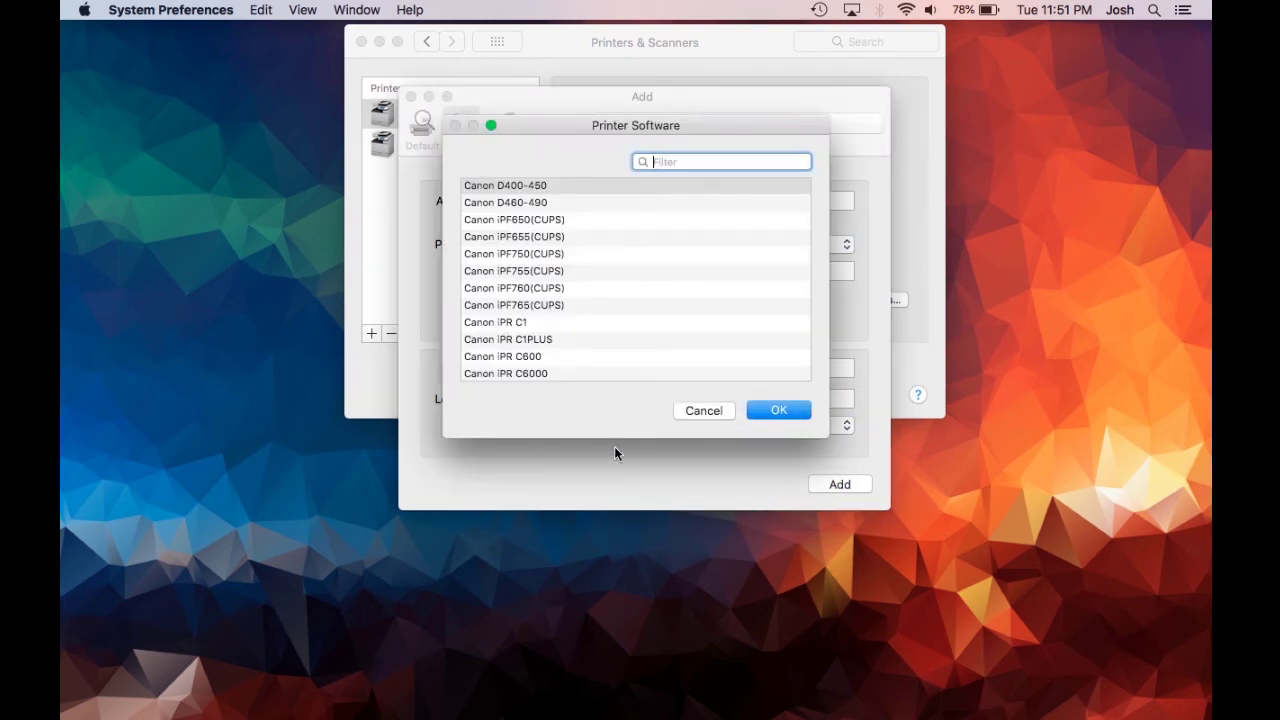
{"action": "scroll", "coordinate": [631, 278], "scroll_direction": "down", "scroll_amount": 10}
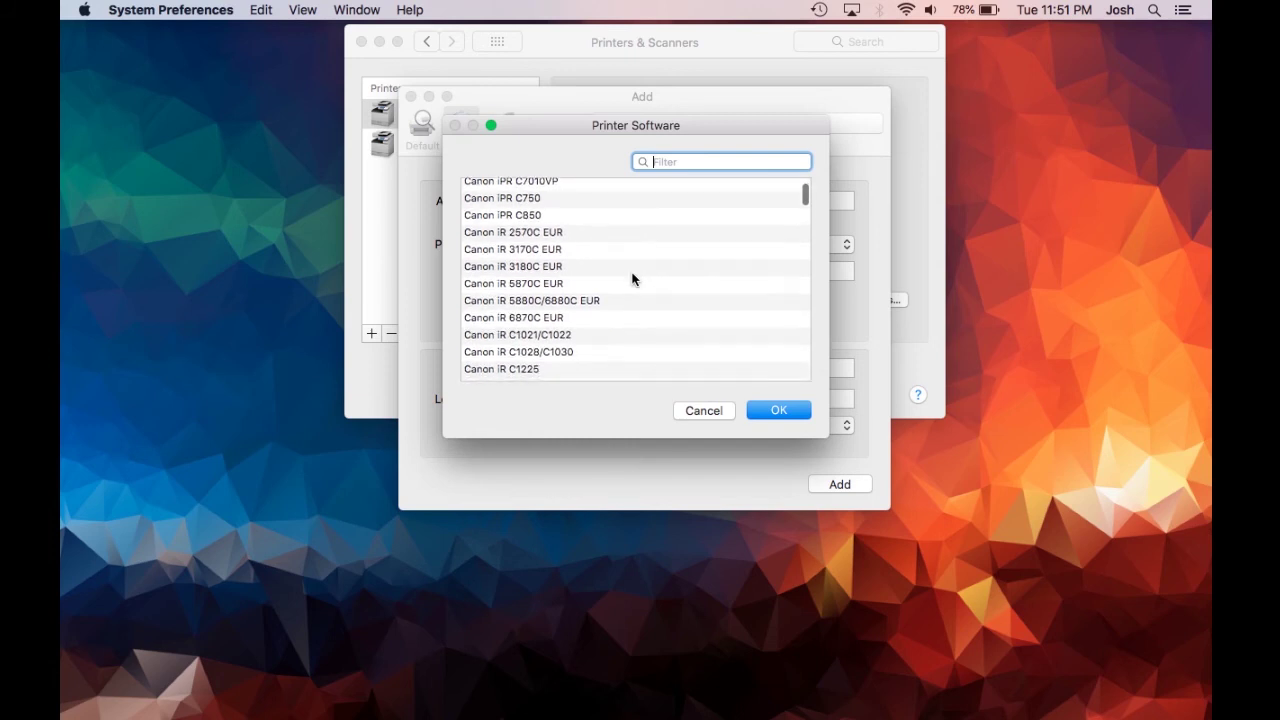
{"action": "scroll", "coordinate": [631, 278], "scroll_direction": "down", "scroll_amount": 5}
{"action": "scroll", "coordinate": [631, 278], "scroll_direction": "down", "scroll_amount": 5}
{"action": "scroll", "coordinate": [631, 278], "scroll_direction": "down", "scroll_amount": 5}
{"action": "scroll", "coordinate": [631, 278], "scroll_direction": "down", "scroll_amount": 5}
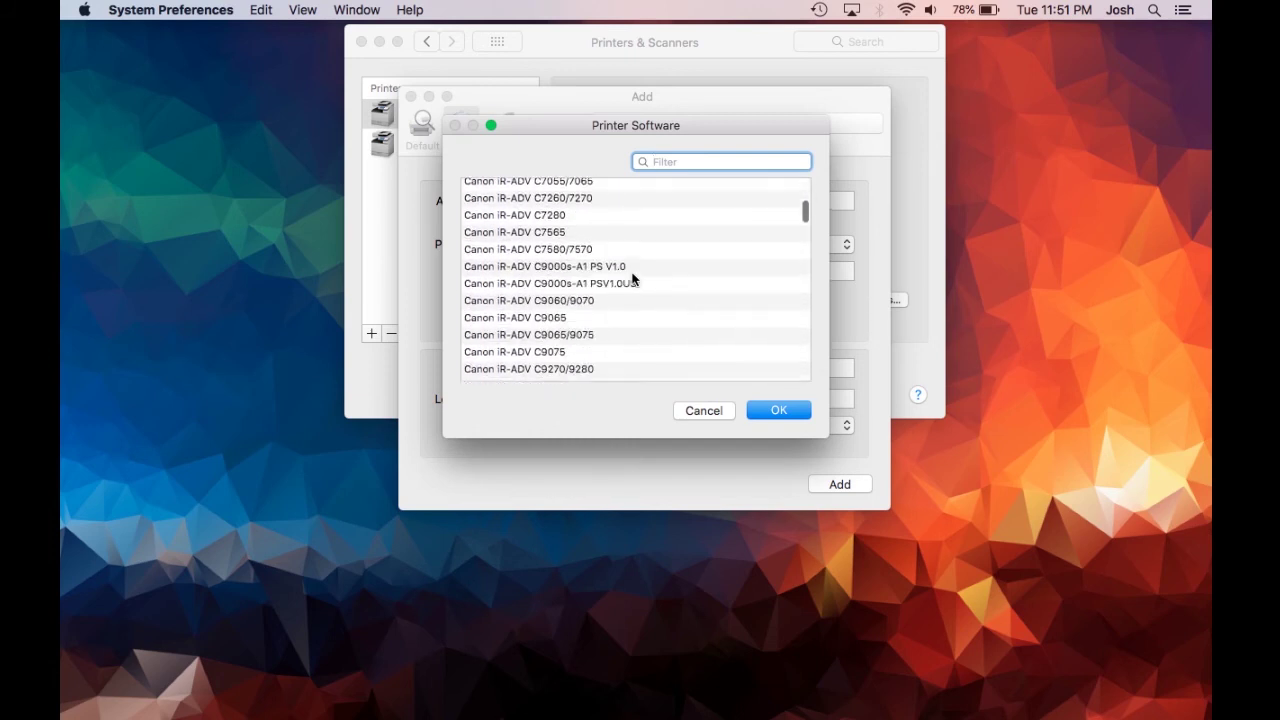
{"action": "scroll", "coordinate": [632, 279], "scroll_direction": "down", "scroll_amount": 3}
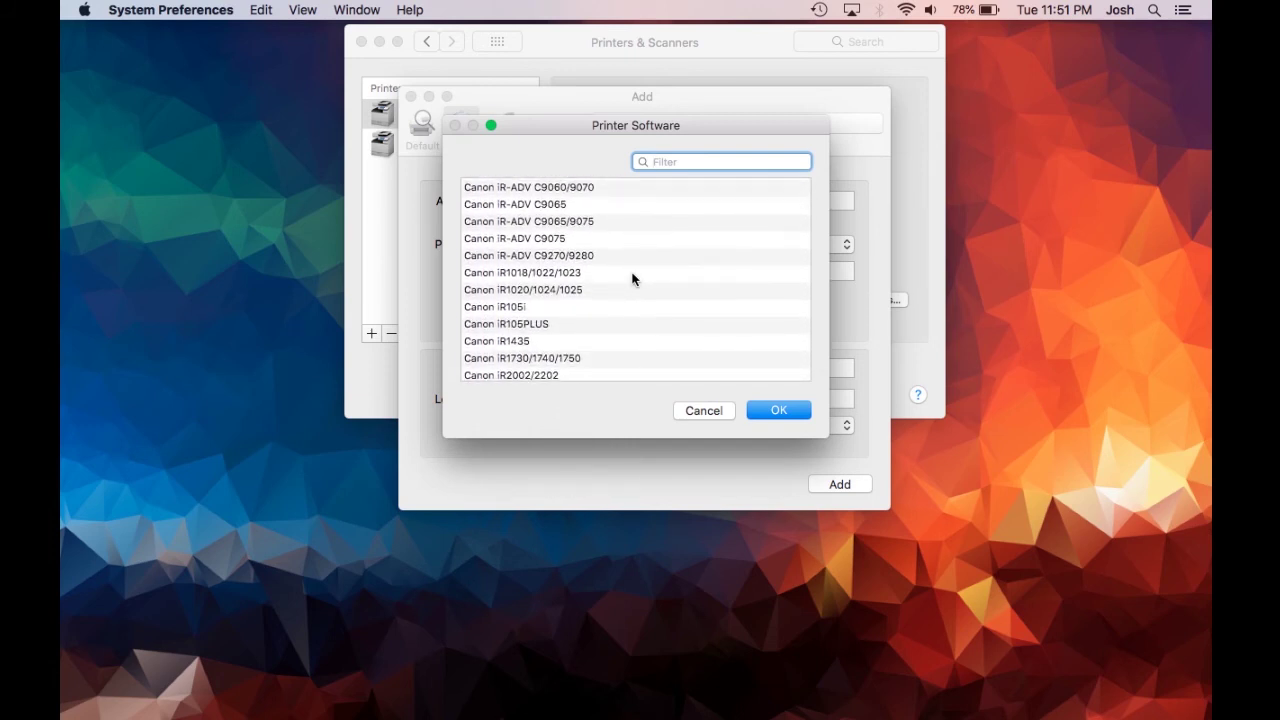
{"action": "type", "text": "32"}
{"action": "type", "text": "52"}
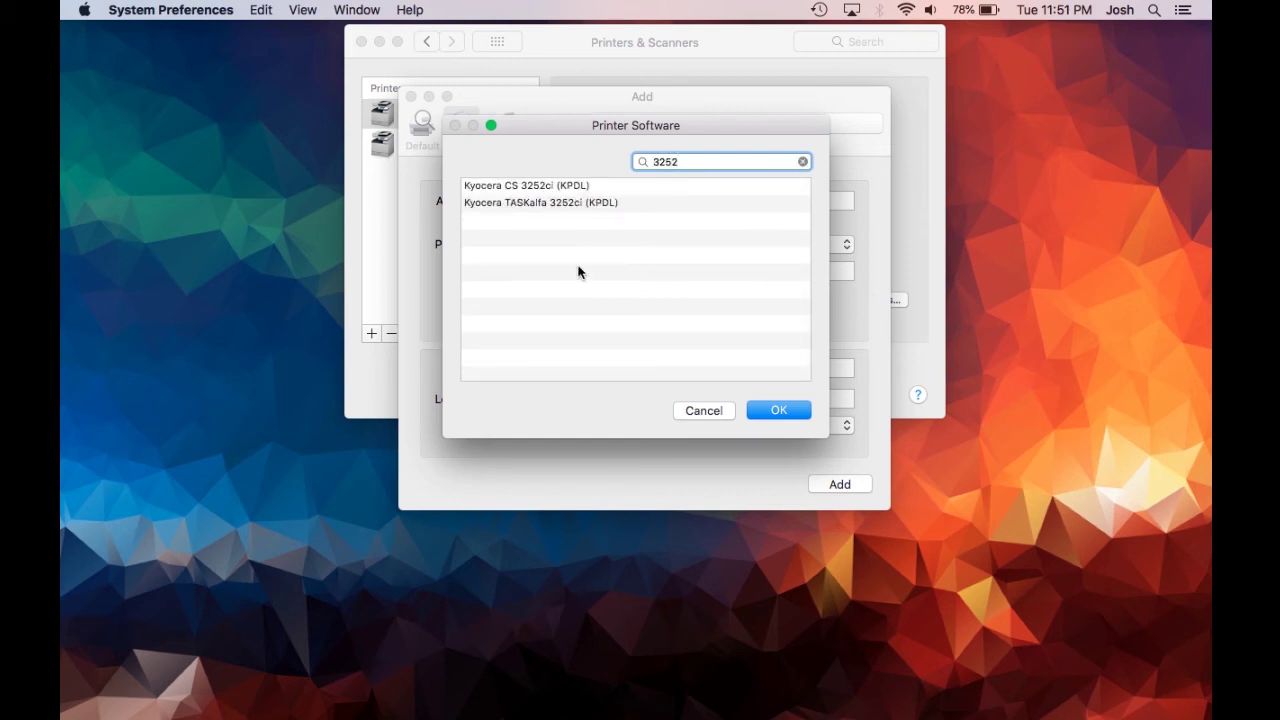
{"action": "left_click", "coordinate": [631, 203]}
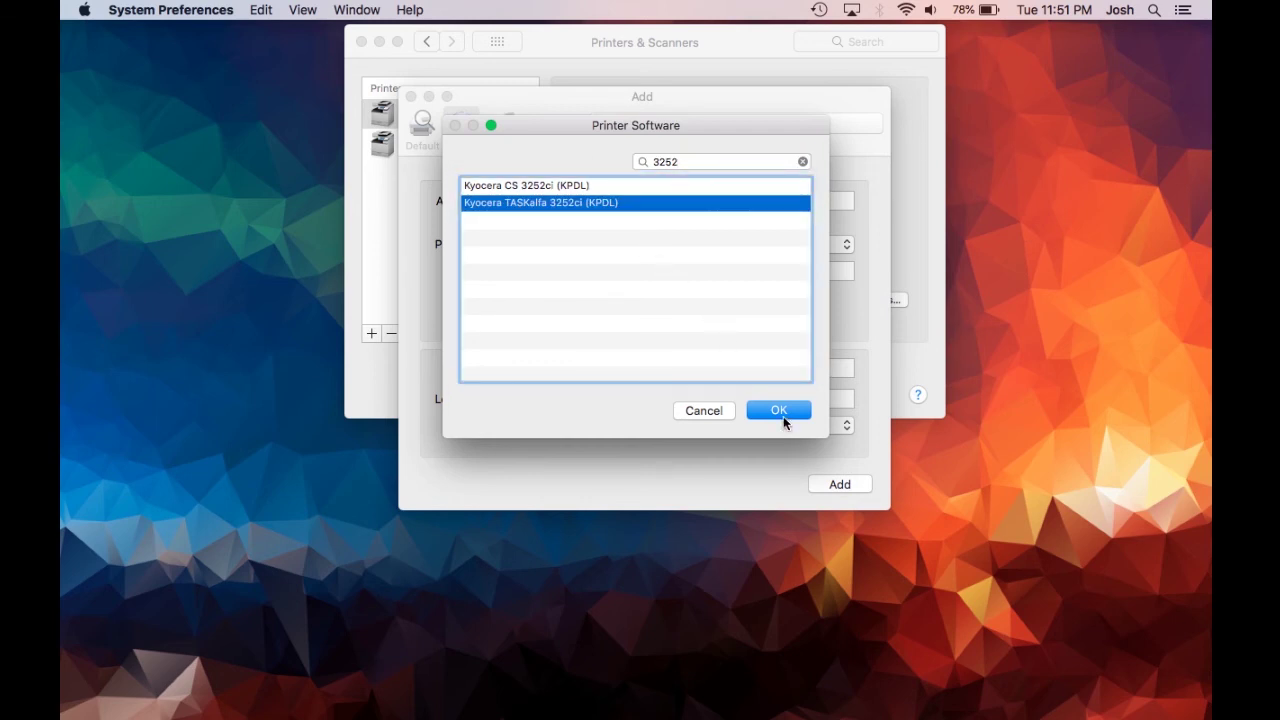
{"action": "left_click", "coordinate": [780, 412]}
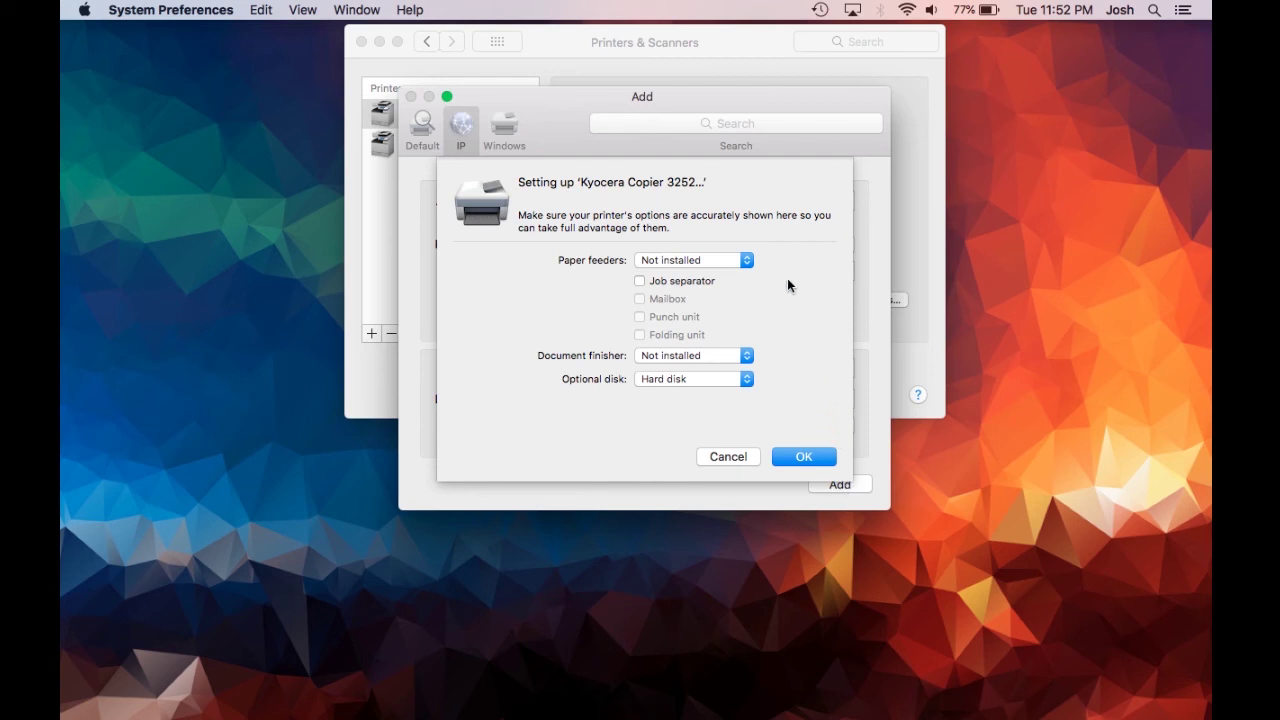
Set the installable options to Cassettes 3, 4 and a 1000-sheet finisher, and confirm.
{"action": "left_click", "coordinate": [746, 261]}
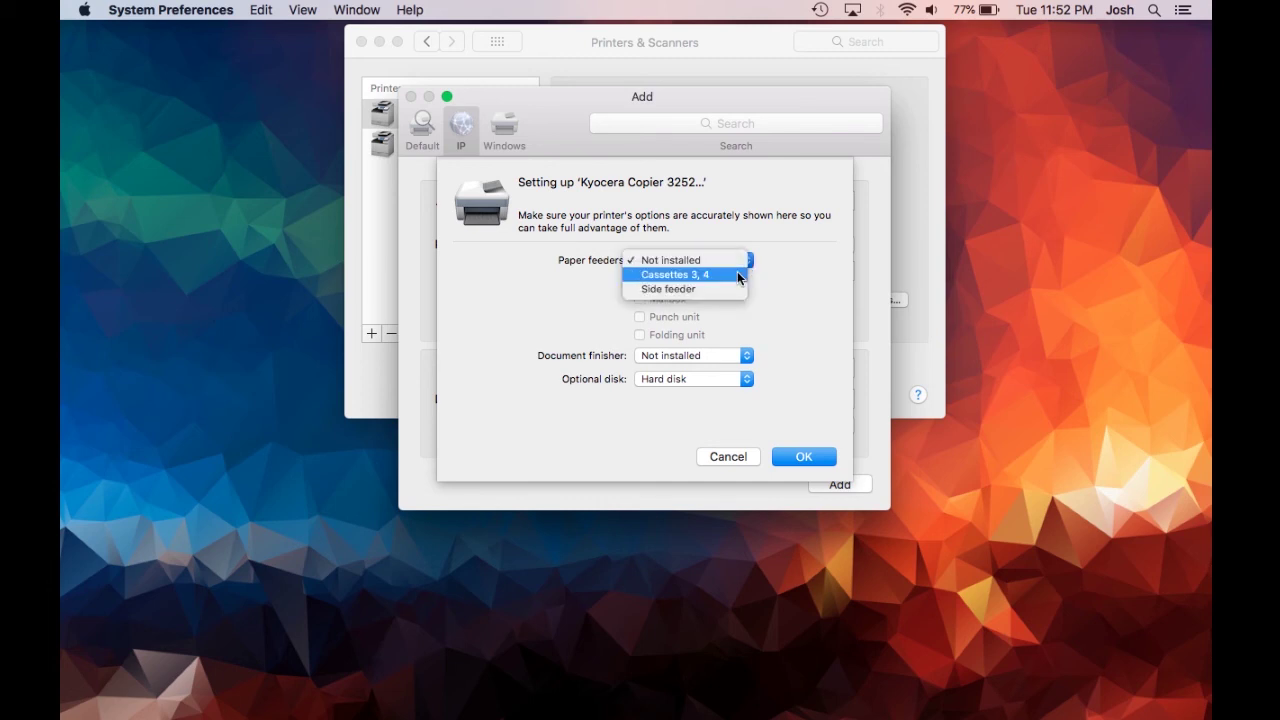
{"action": "left_click", "coordinate": [740, 275]}
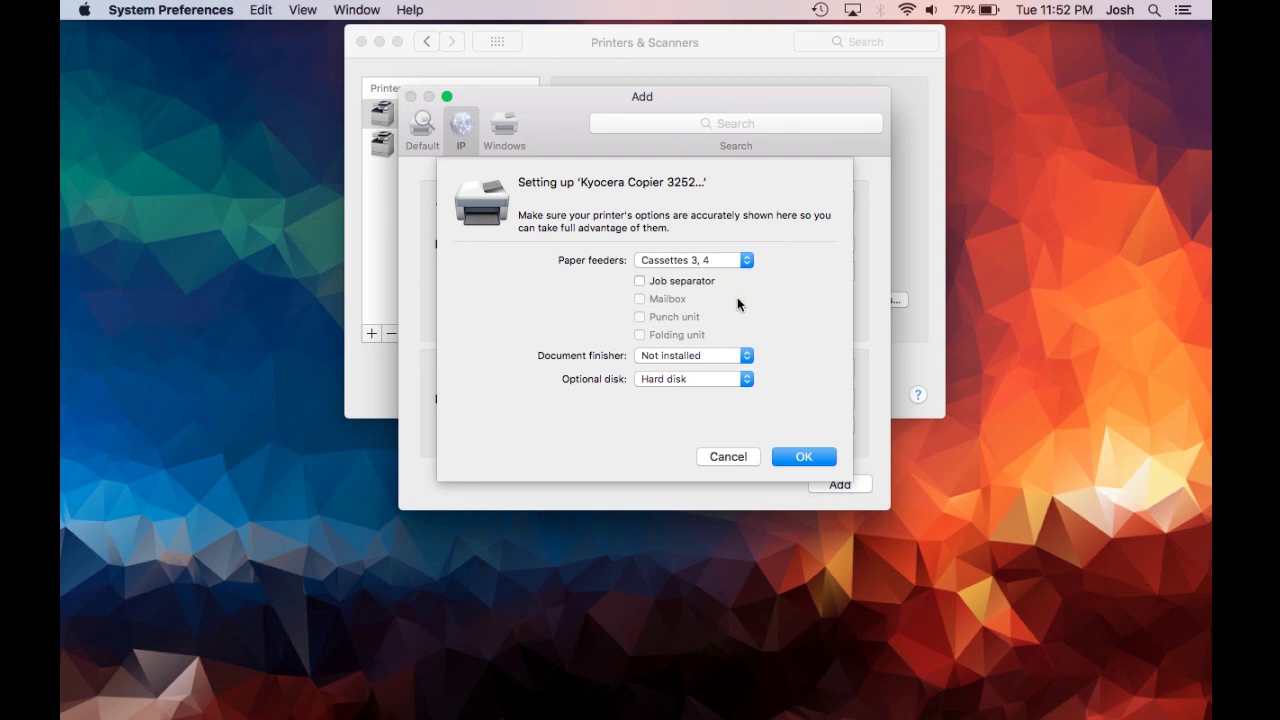
{"action": "left_click", "coordinate": [742, 356]}
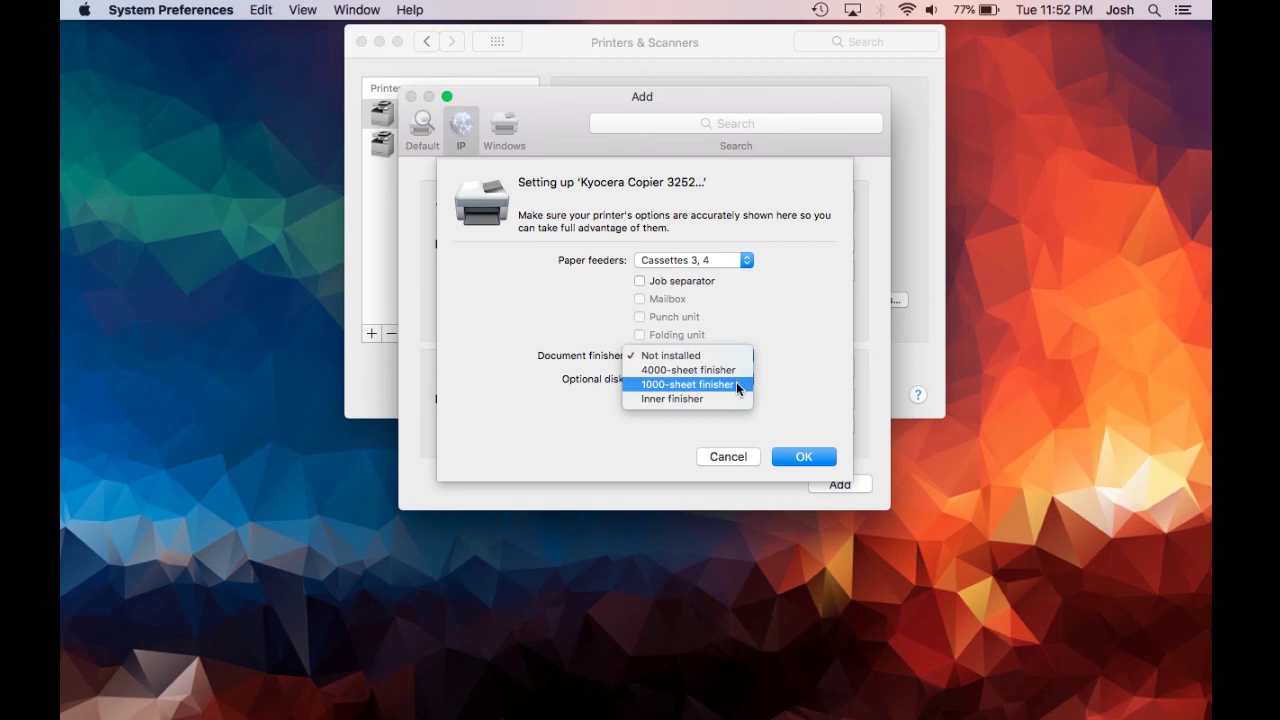
{"action": "left_click", "coordinate": [738, 386]}
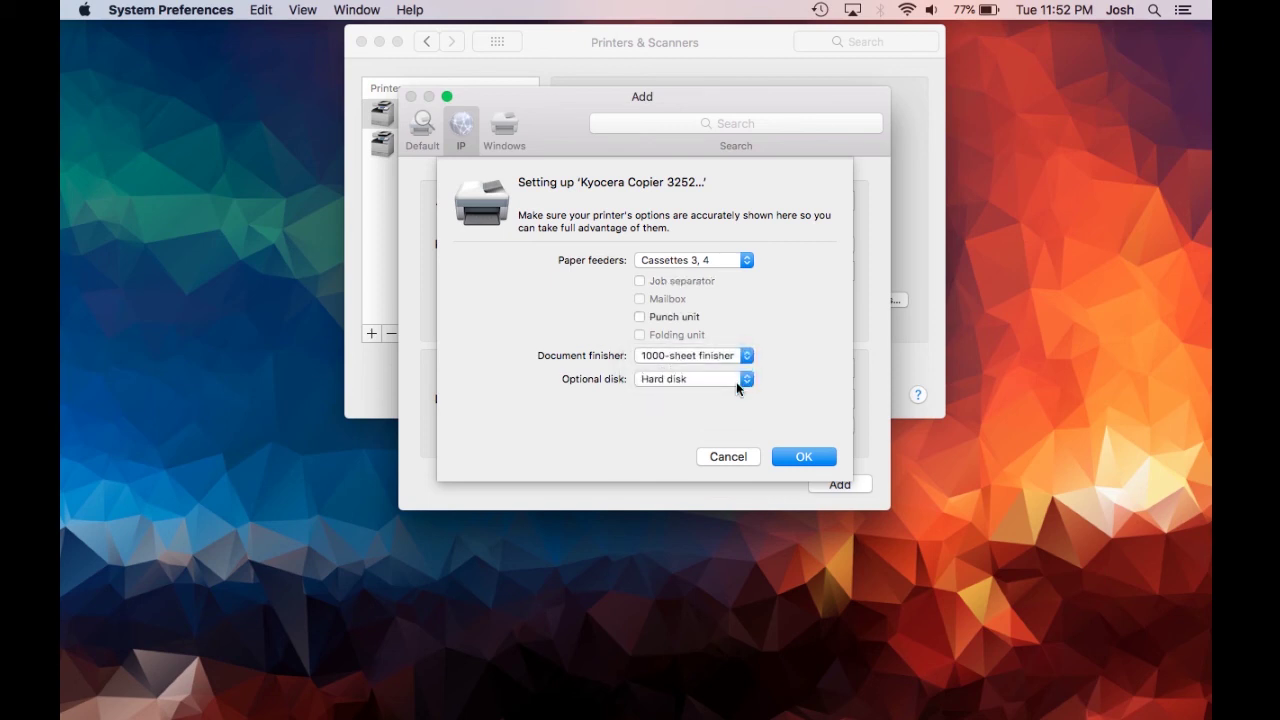
{"action": "left_click", "coordinate": [803, 458]}
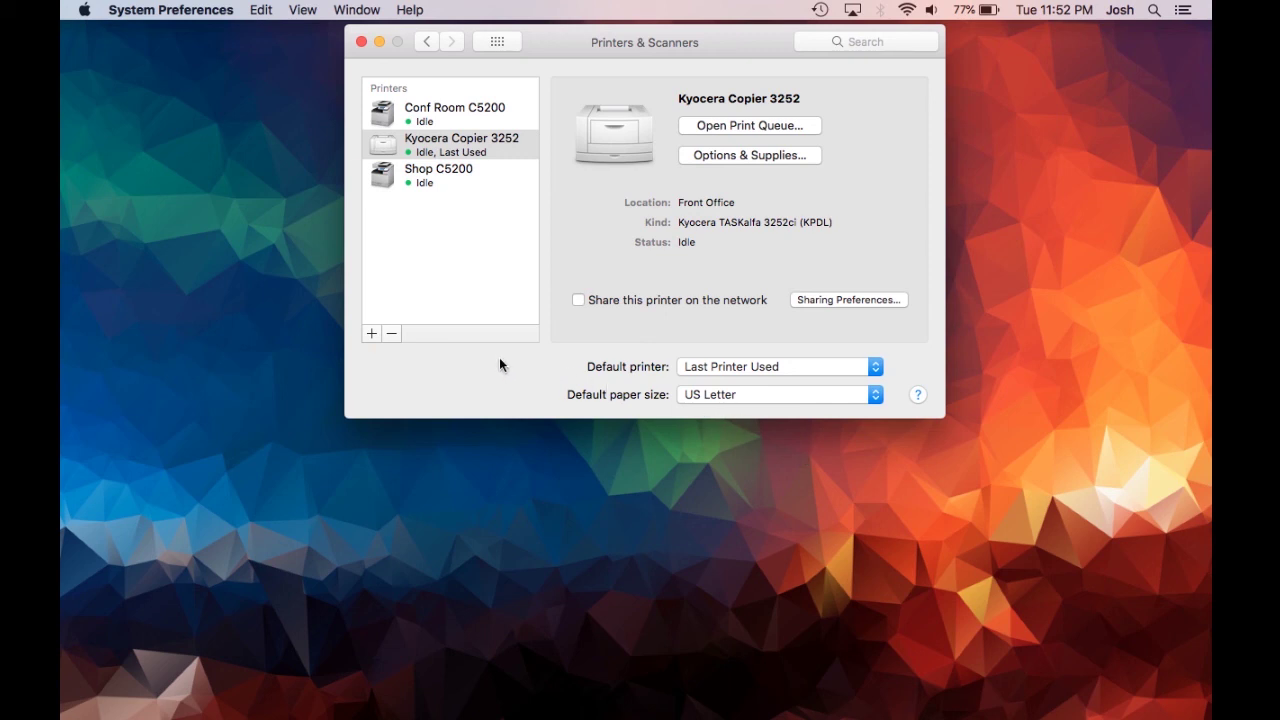
Close System Preferences once Kyocera Copier 3252 shows as Idle in the printer list.
{"action": "left_click", "coordinate": [362, 43]}
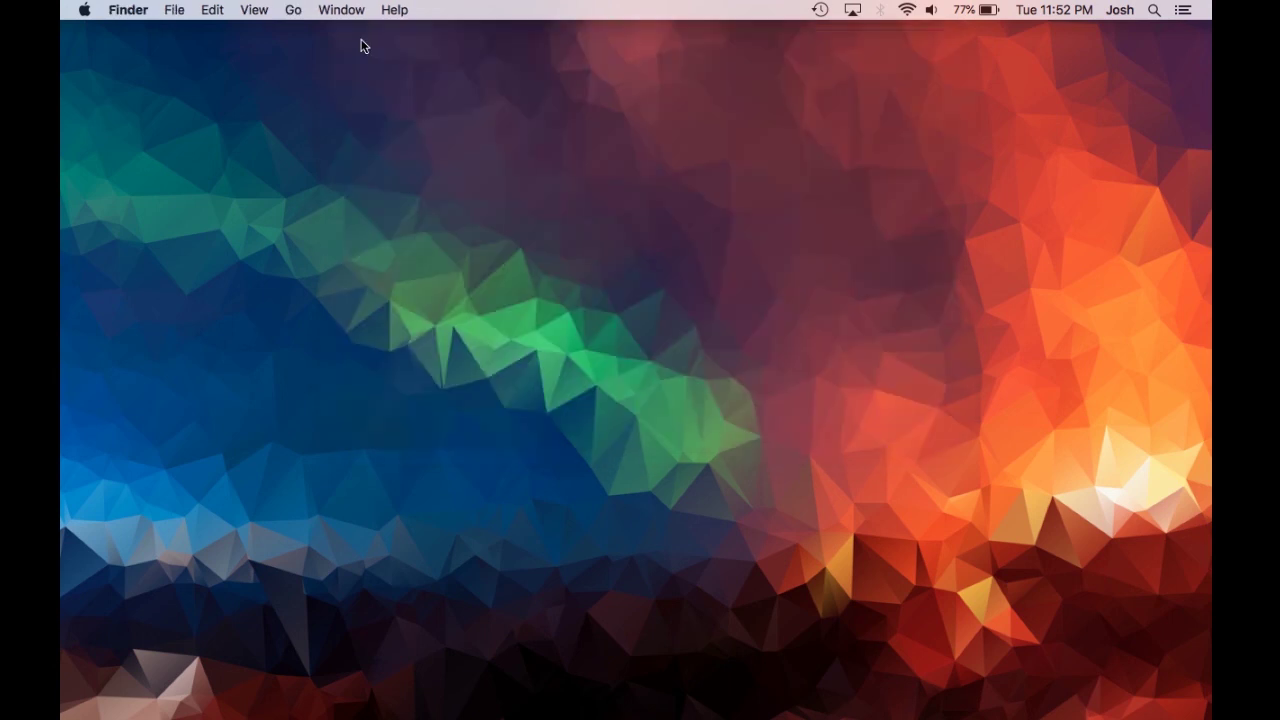